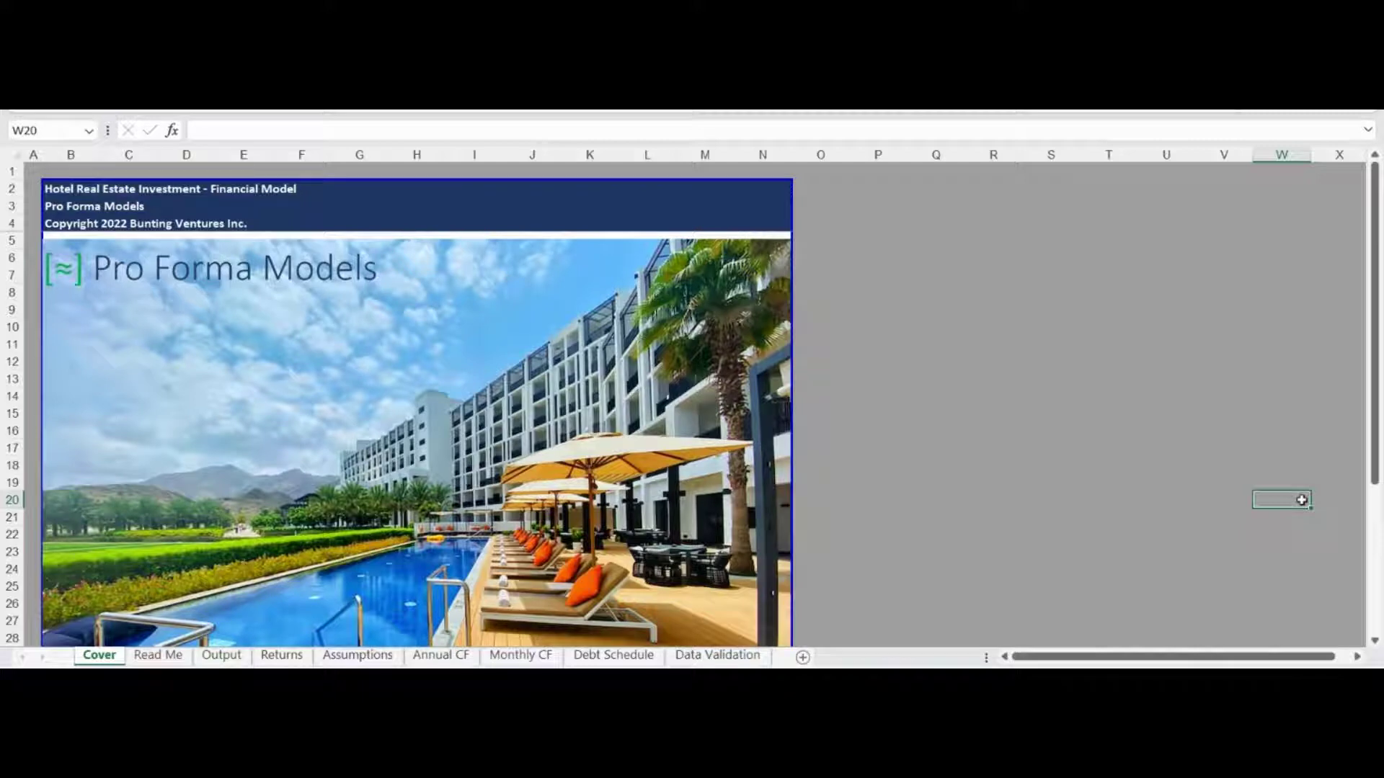
Jump through the Read Me headings, from Common Use Cases to Outline, then switch to Assumptions
key("ctrl+Page_Down")
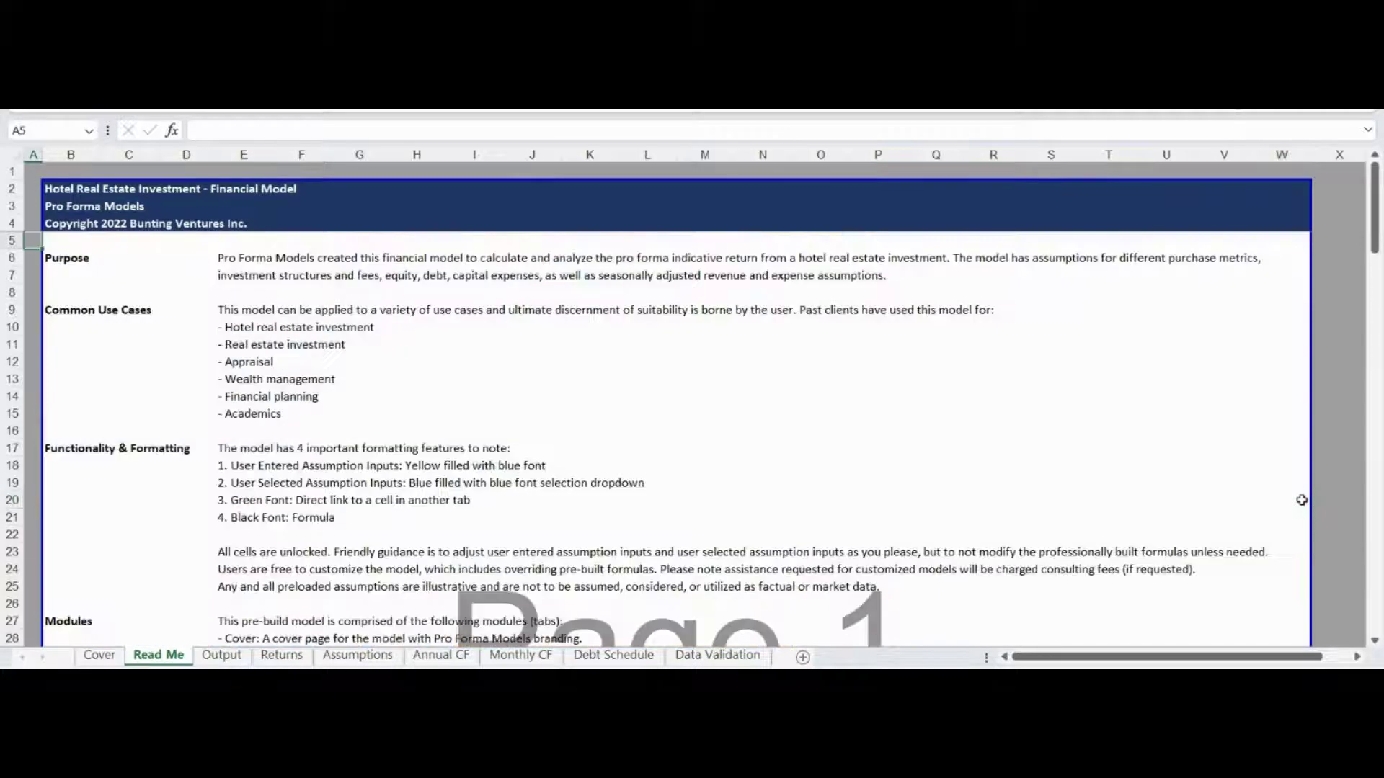
key("ctrl+Down")
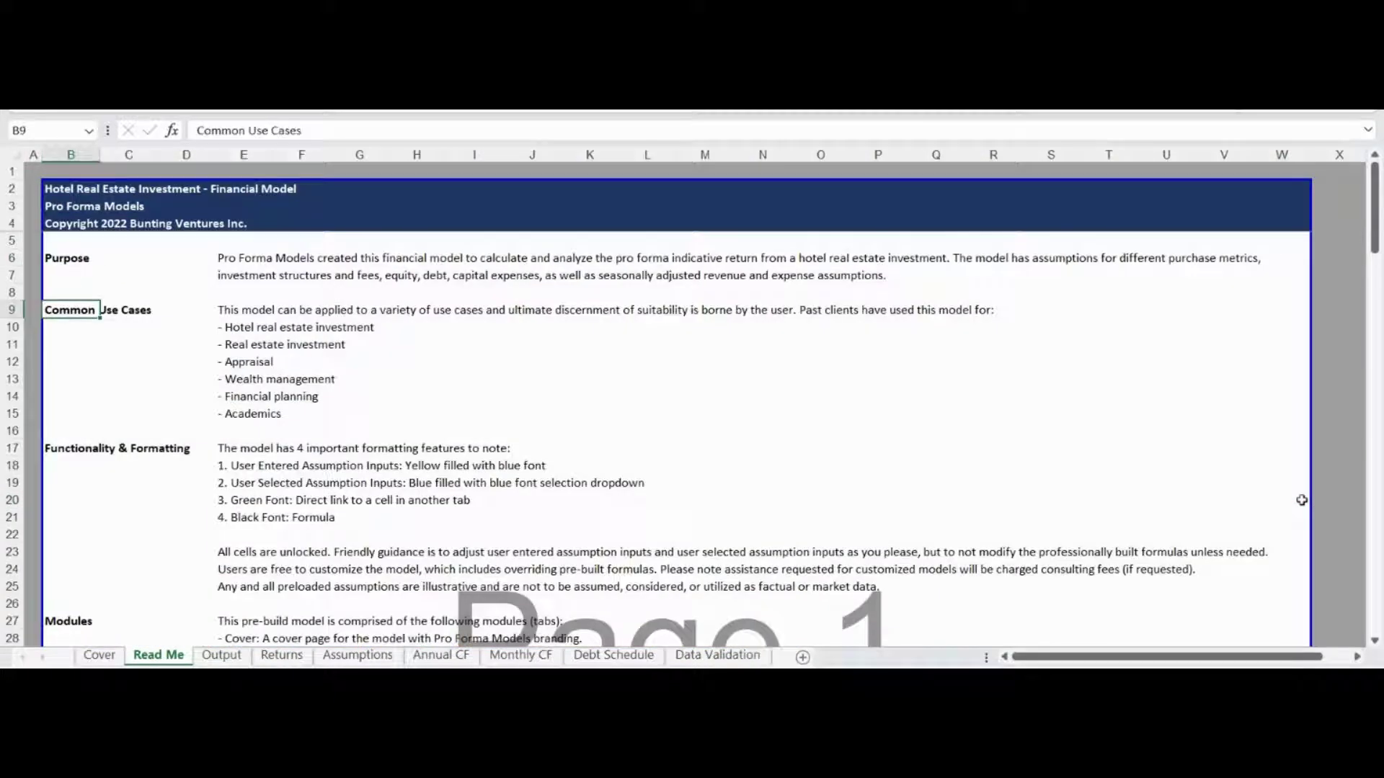
key("ctrl+Down")
key("ctrl+Down")
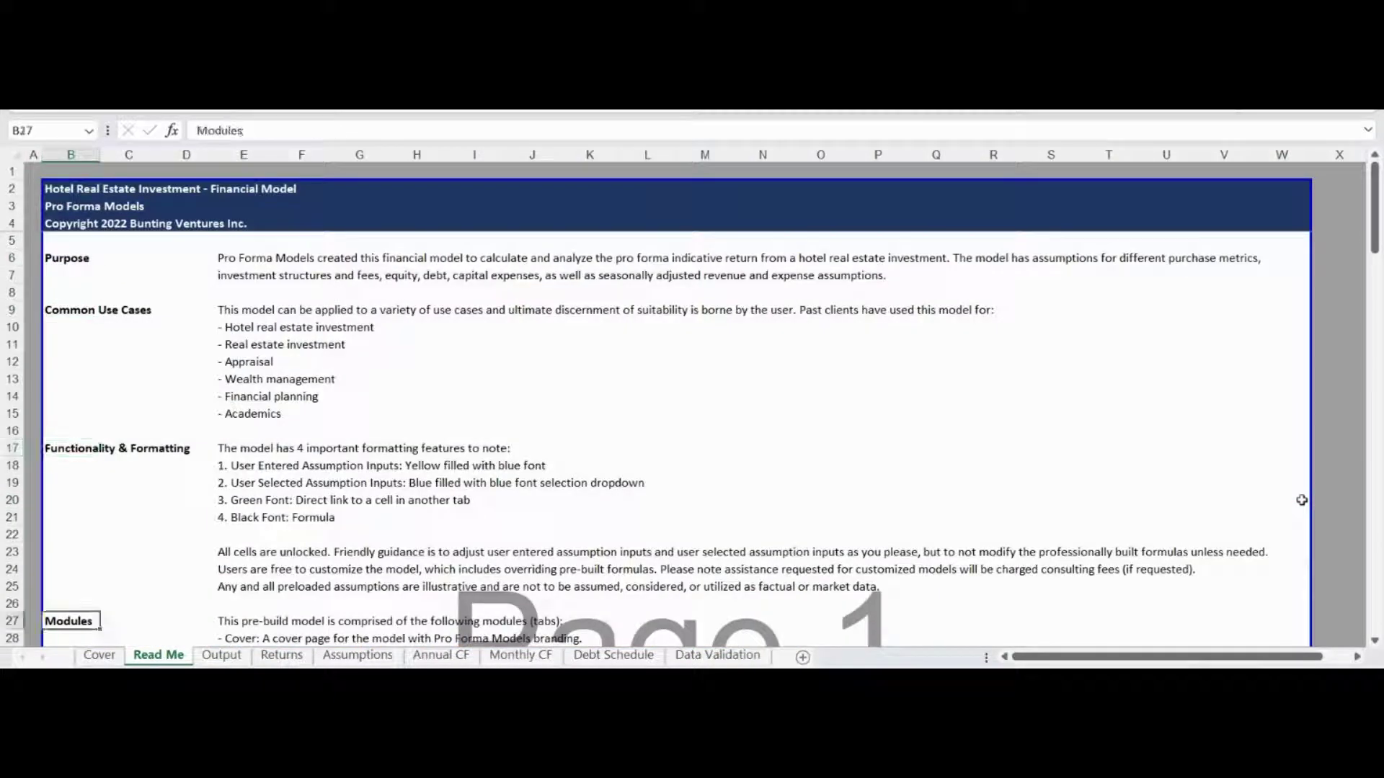
key("ctrl+Down")
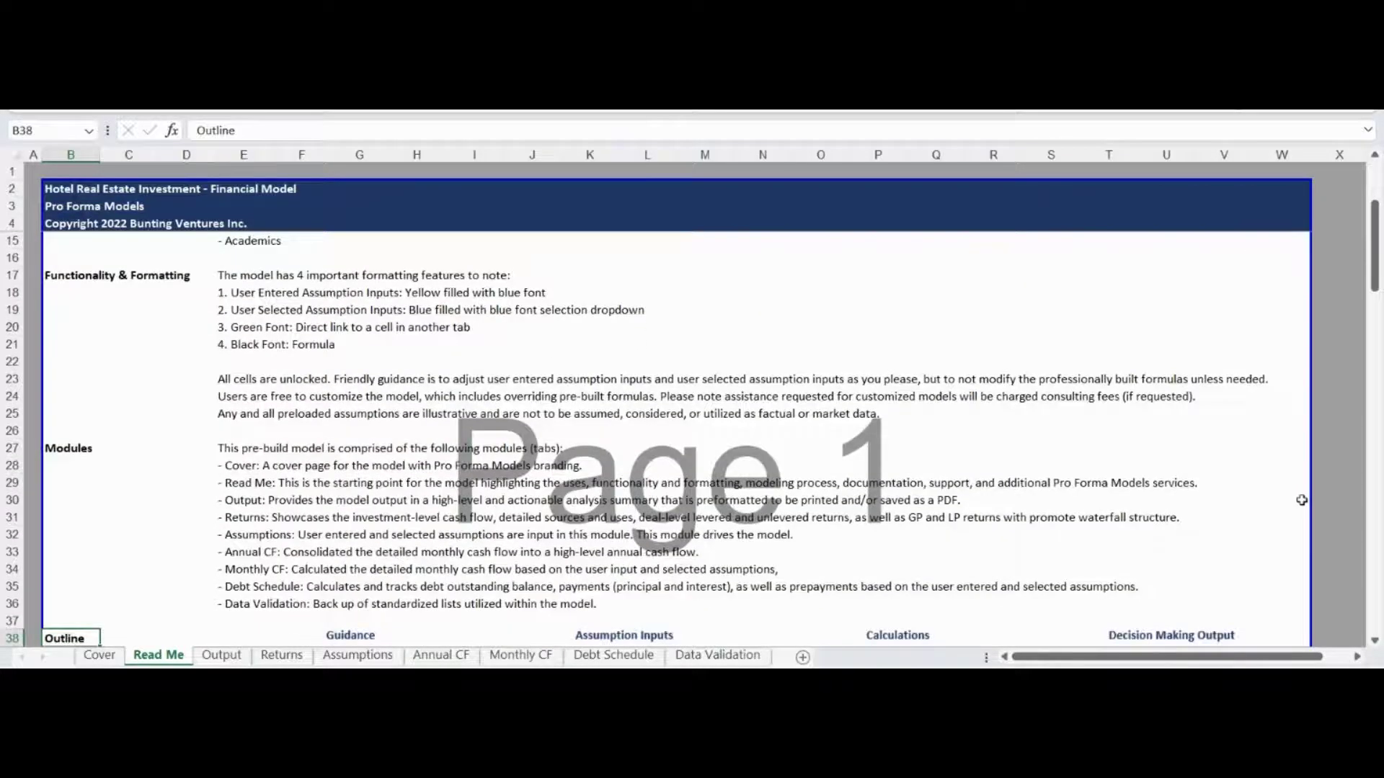
key("ctrl+Down")
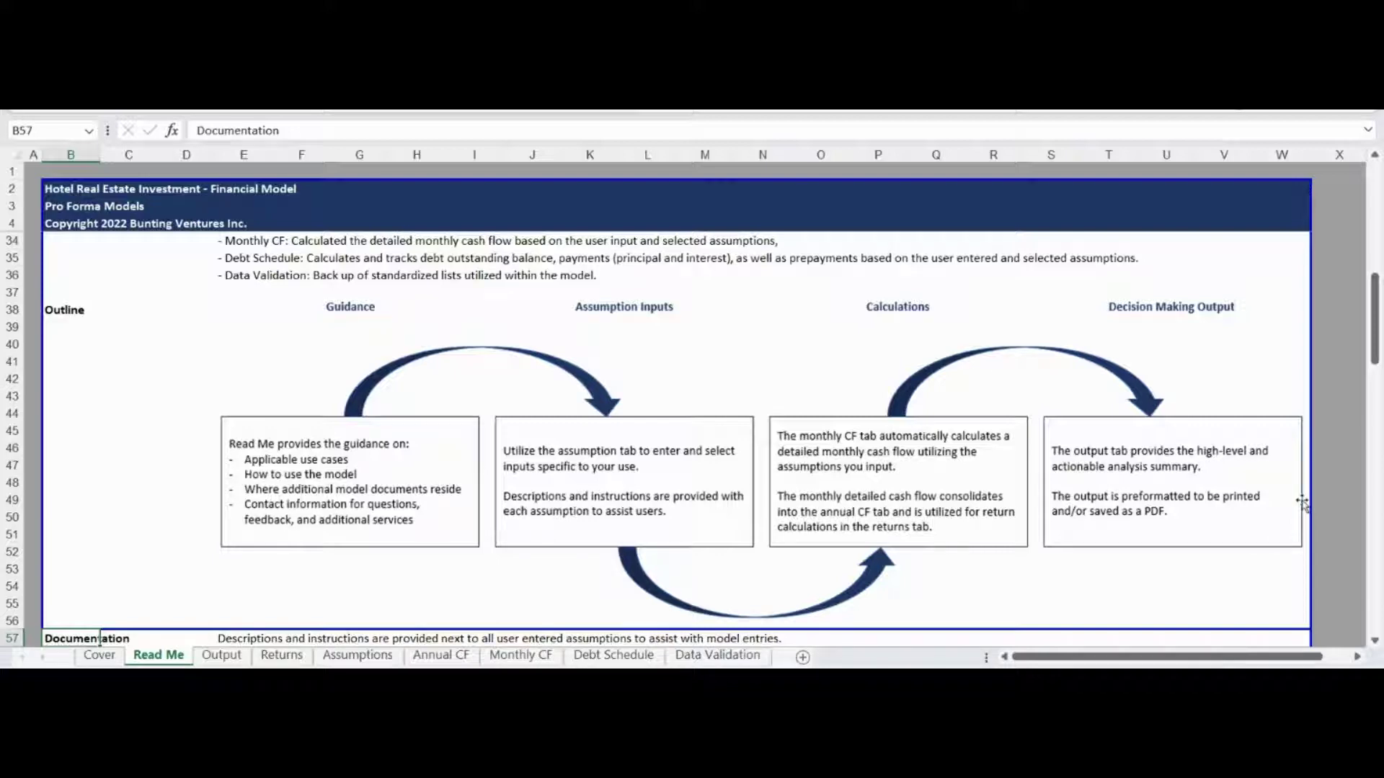
key("ctrl+Page_Down")
key("ctrl+Page_Down")
key("ctrl+Page_Down")
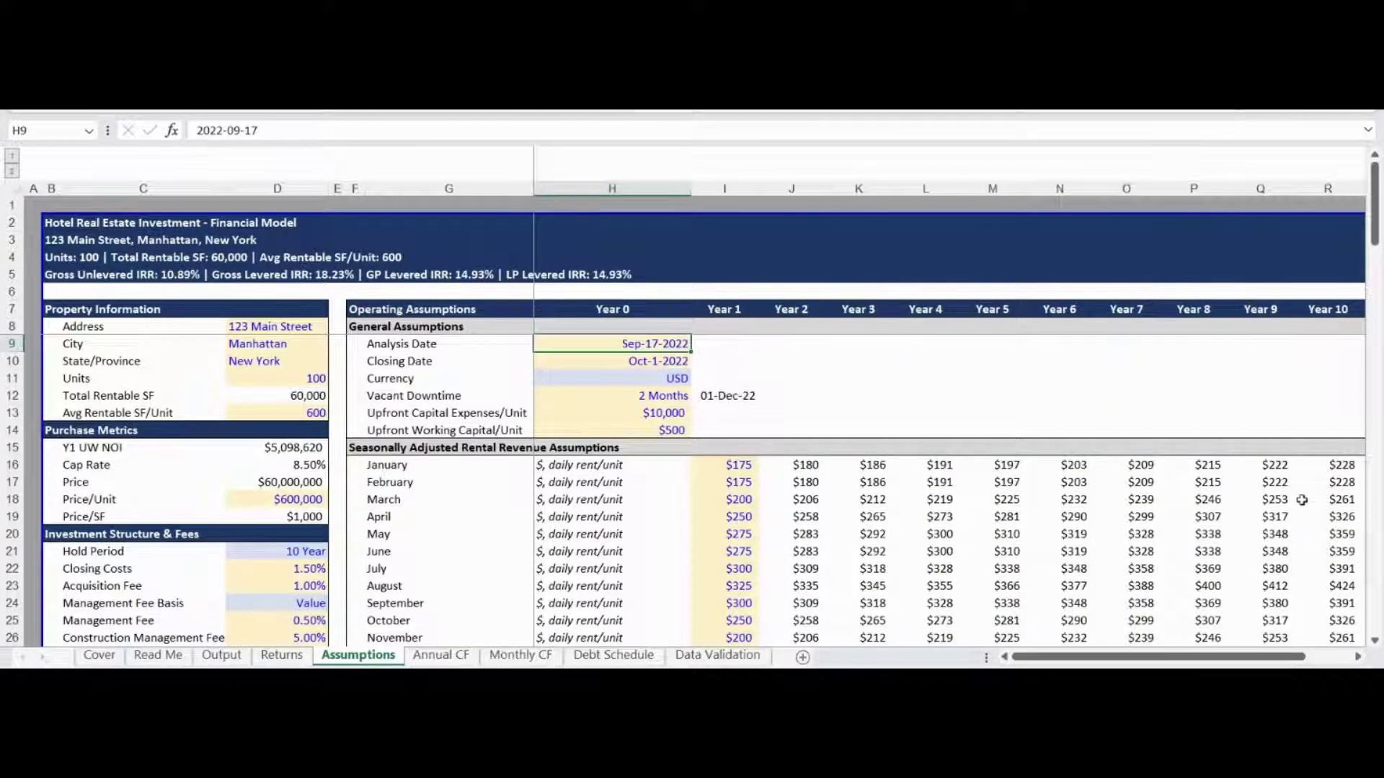
Go to the Property Information heading in column A of the Assumptions sheet
key("Left")
key("Up")
key("Up")
key("Left")
key("Left")
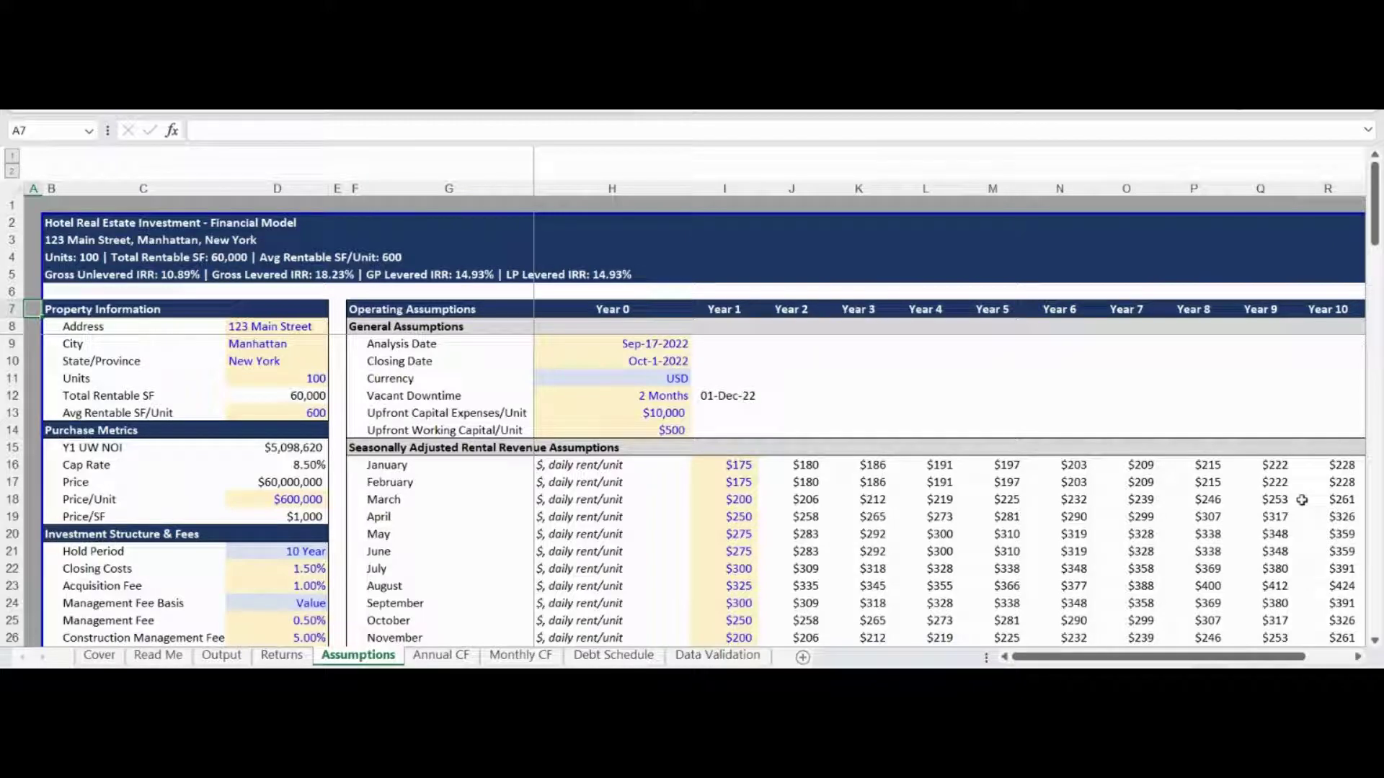
Step down toward Equity, then back up to Investment Structure & Fees (10-year hold, 1.50% closing costs)
key("Down")
key("Down")
key("Down")
key("Down")
key("Down")
key("Down")
key("Down")
key("Down")
key("Down")
key("Down")
key("Down")
key("Down")
key("Down")
key("Down")
key("Down")
key("Down")
key("Down")
key("Down")
key("Down")
key("Down")
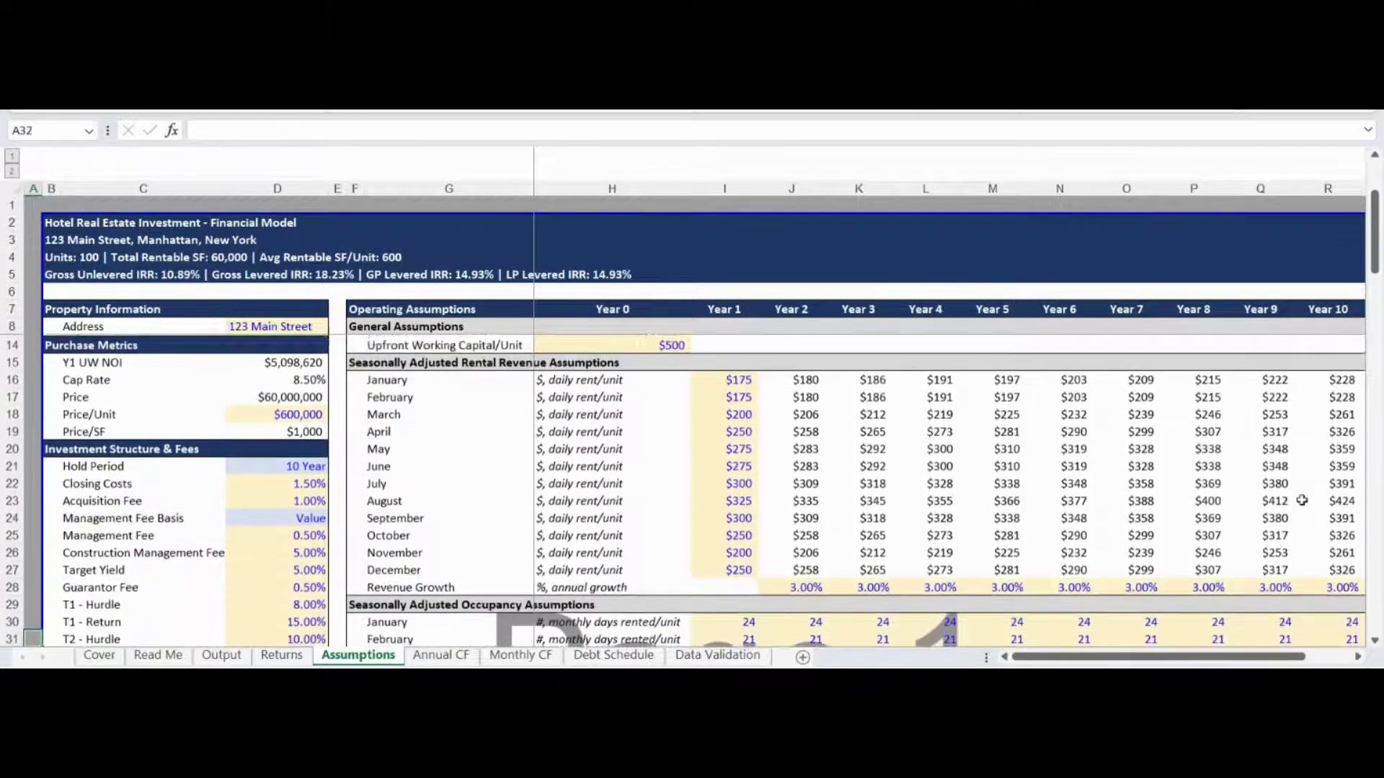
key("Down")
key("Down")
key("Down")
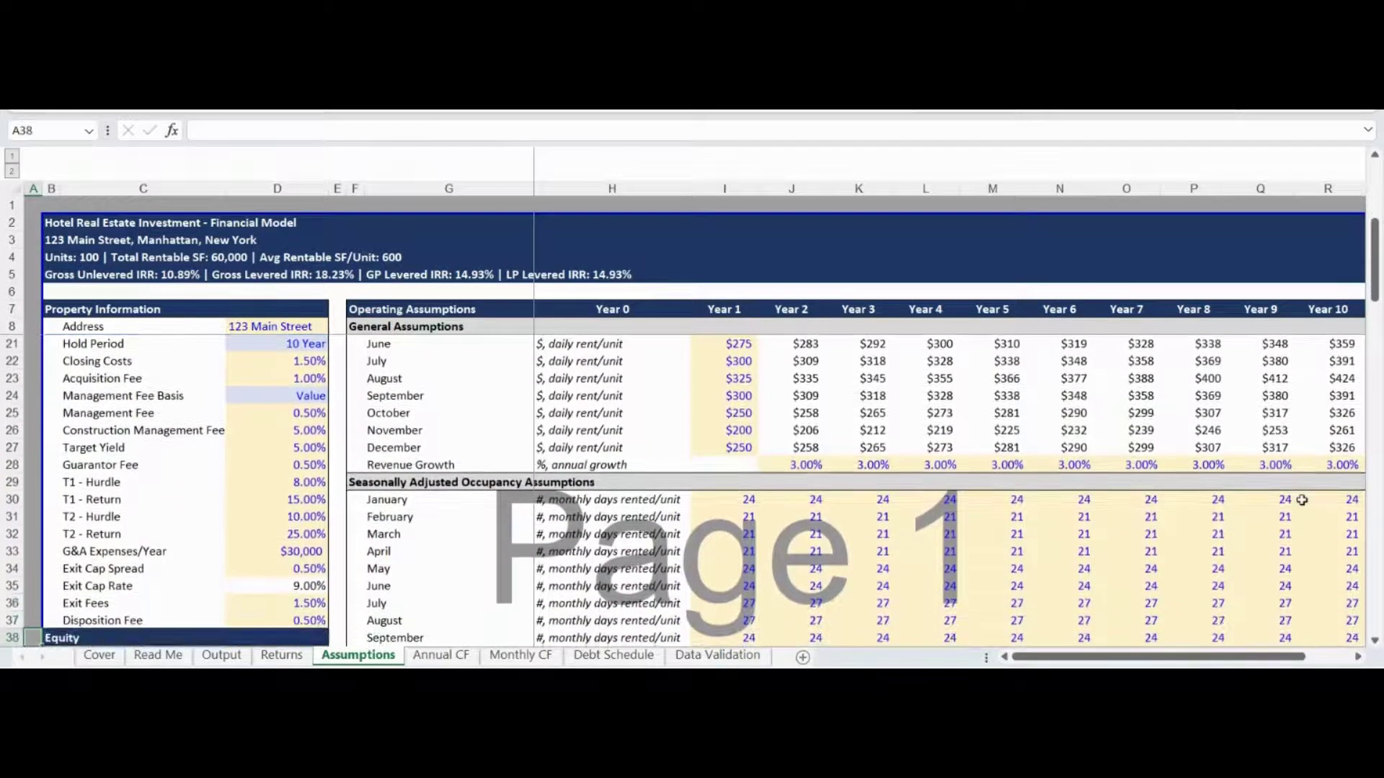
key("Right")
key("ctrl+Up")
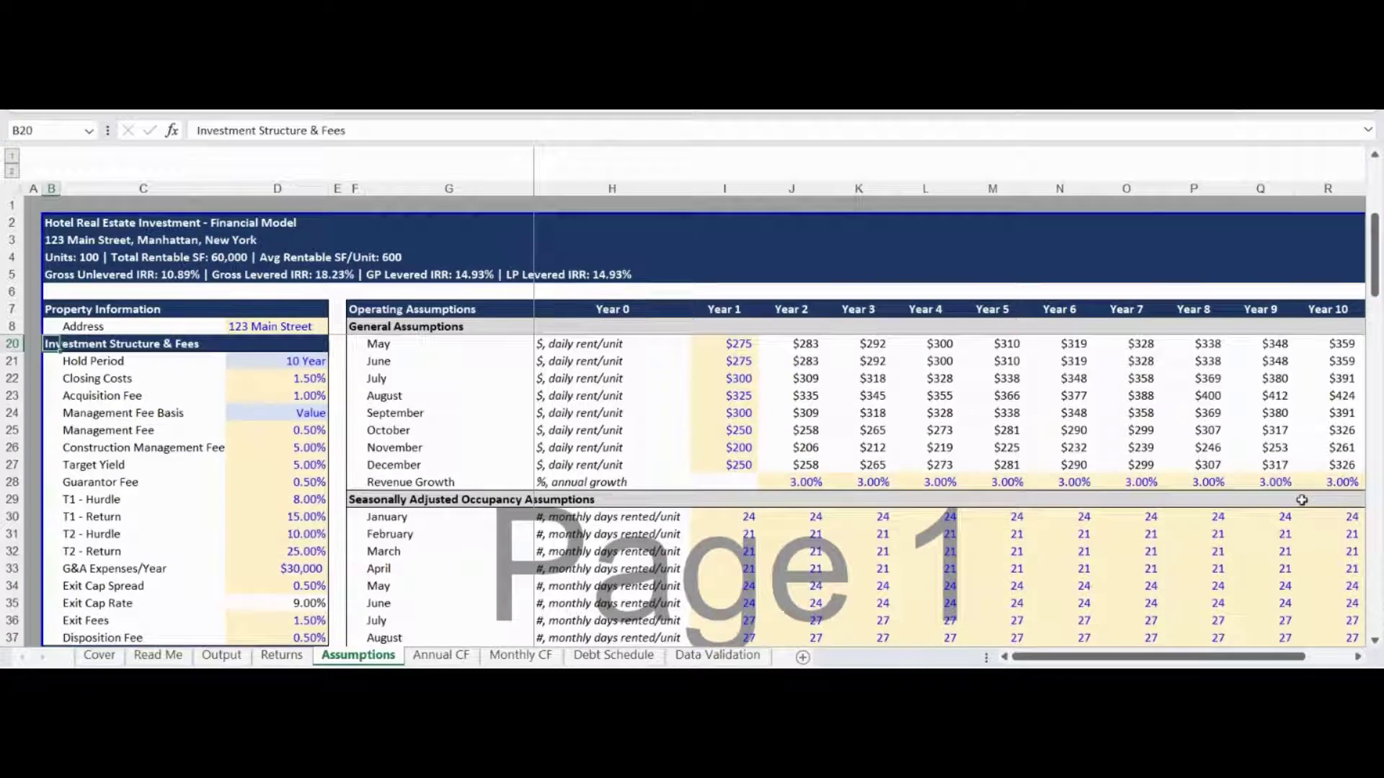
key("Left")
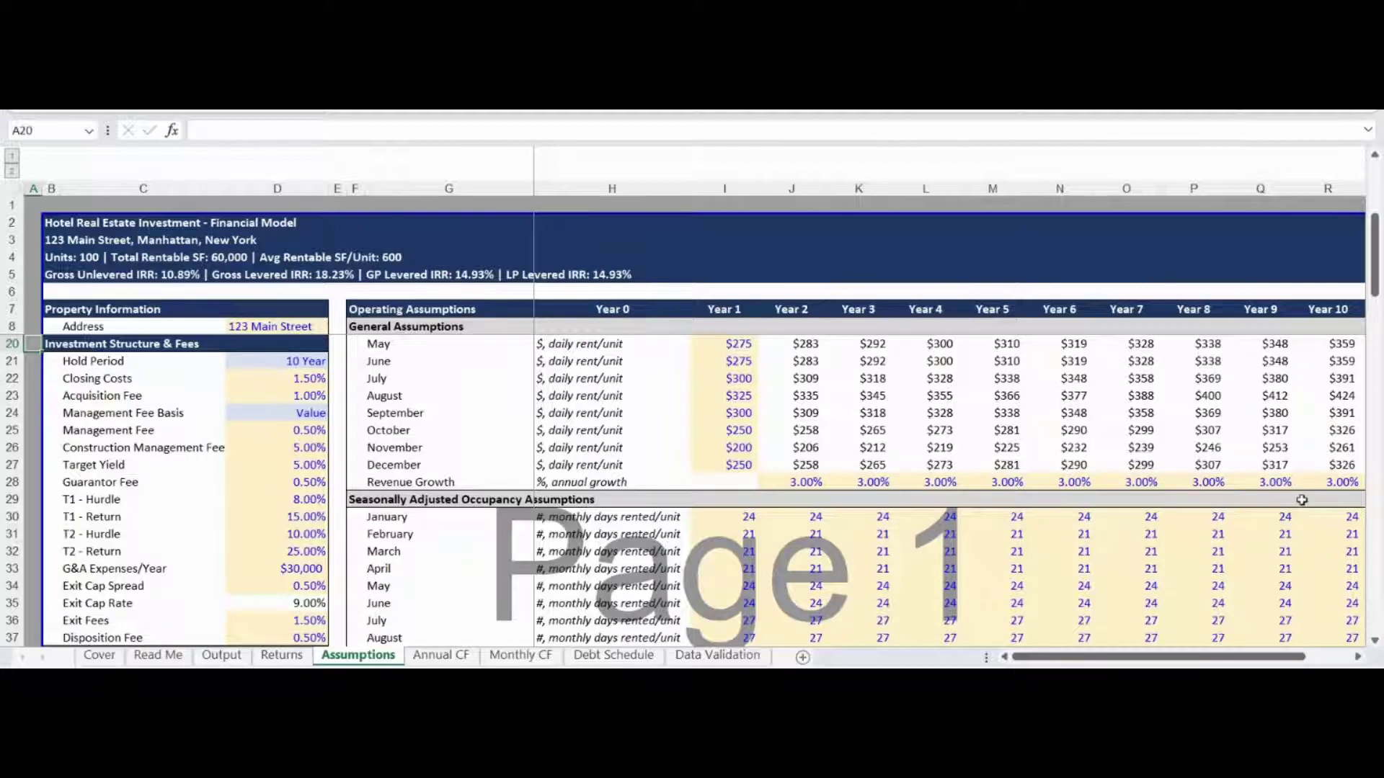
Review the Equity, Acquisition Debt and operating revenue and expense inputs, then return to the Analysis Date
key("Down")
key("Down")
key("Down")
key("Down")
key("Down")
key("Down")
key("Down")
key("Down")
key("Down")
key("Down")
key("Down")
key("Down")
key("Down")
key("Down")
key("Down")
key("Down")
key("Down")
key("Down")
key("Down")
key("Down")
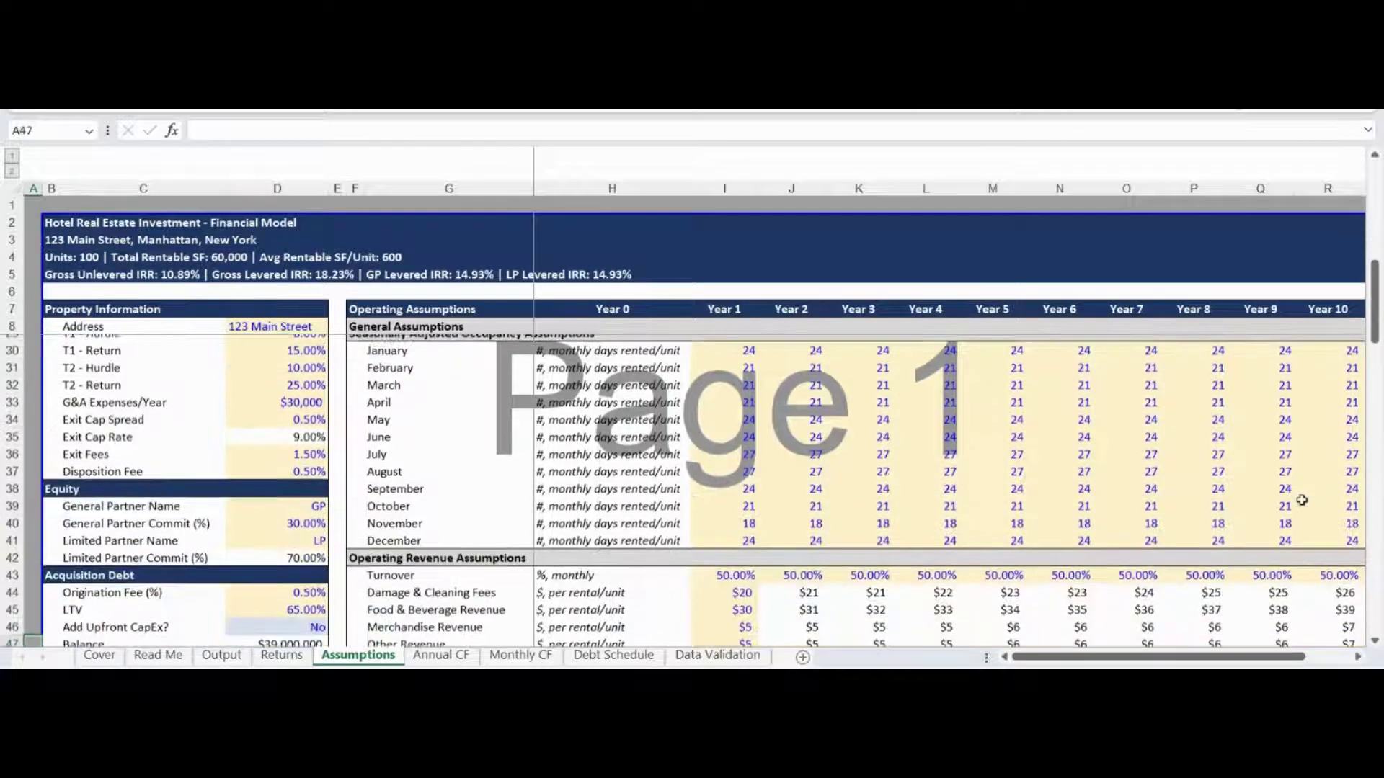
key("Down")
key("Down")
key("Down")
key("Down")
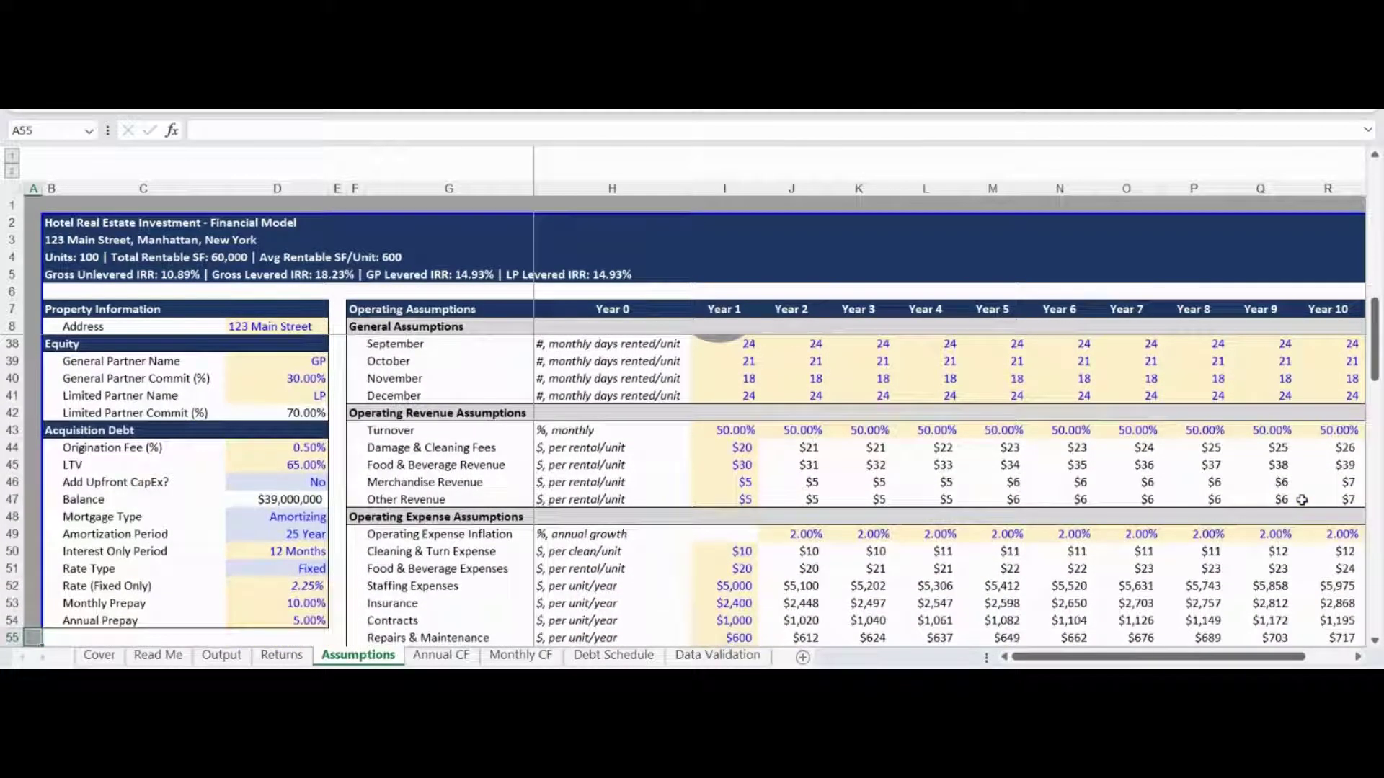
key("Up")
key("Up")
key("Up")
key("Up")
key("Up")
key("Up")
key("Up")
key("Up")
key("Up")
key("Up")
key("Up")
key("Up")
key("Up")
key("Up")
key("Up")
key("Up")
key("Up")
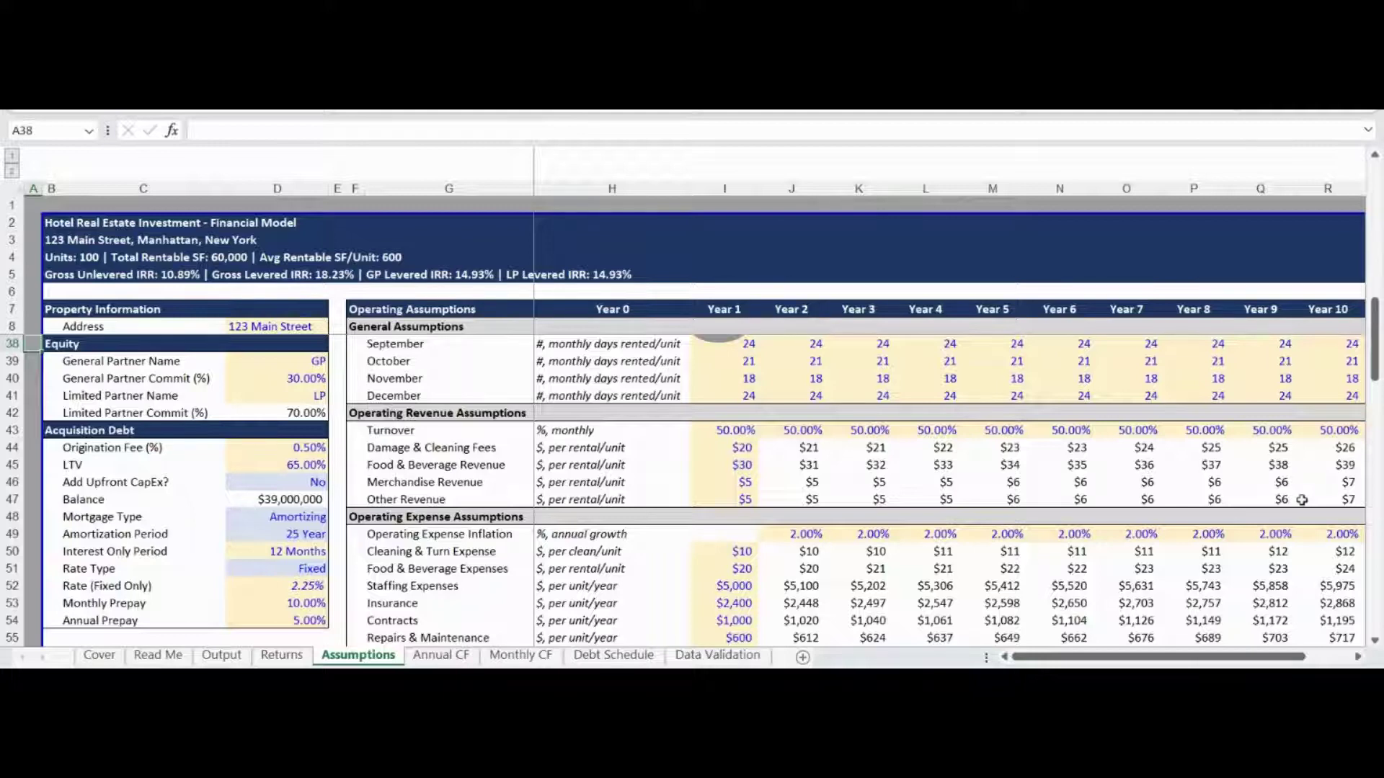
key("Down")
key("Down")
key("Down")
key("Down")
key("Down")
From the top of Assumptions, review the purchase metrics, including the Price and Y1 UW NOI rows
key("ctrl+Home")
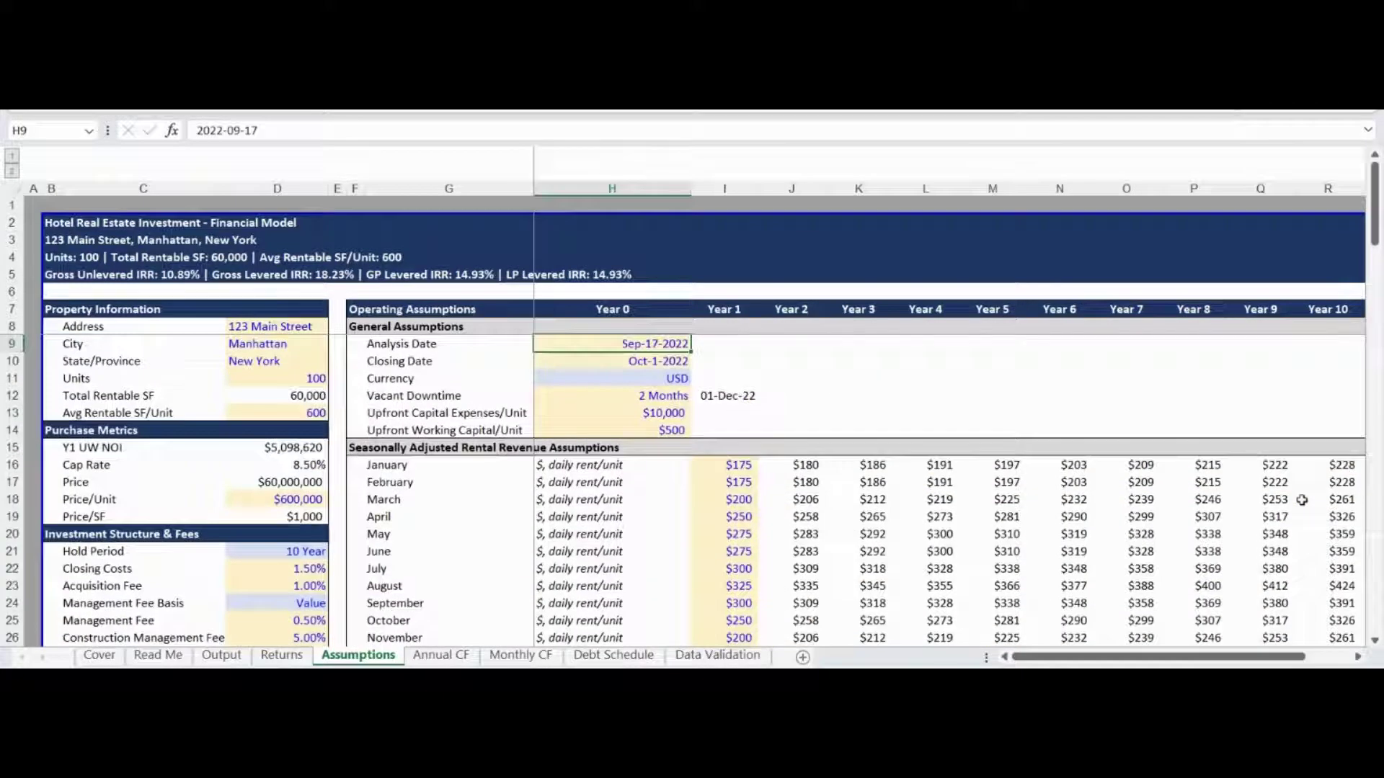
key("Left")
key("Left")
key("Left")
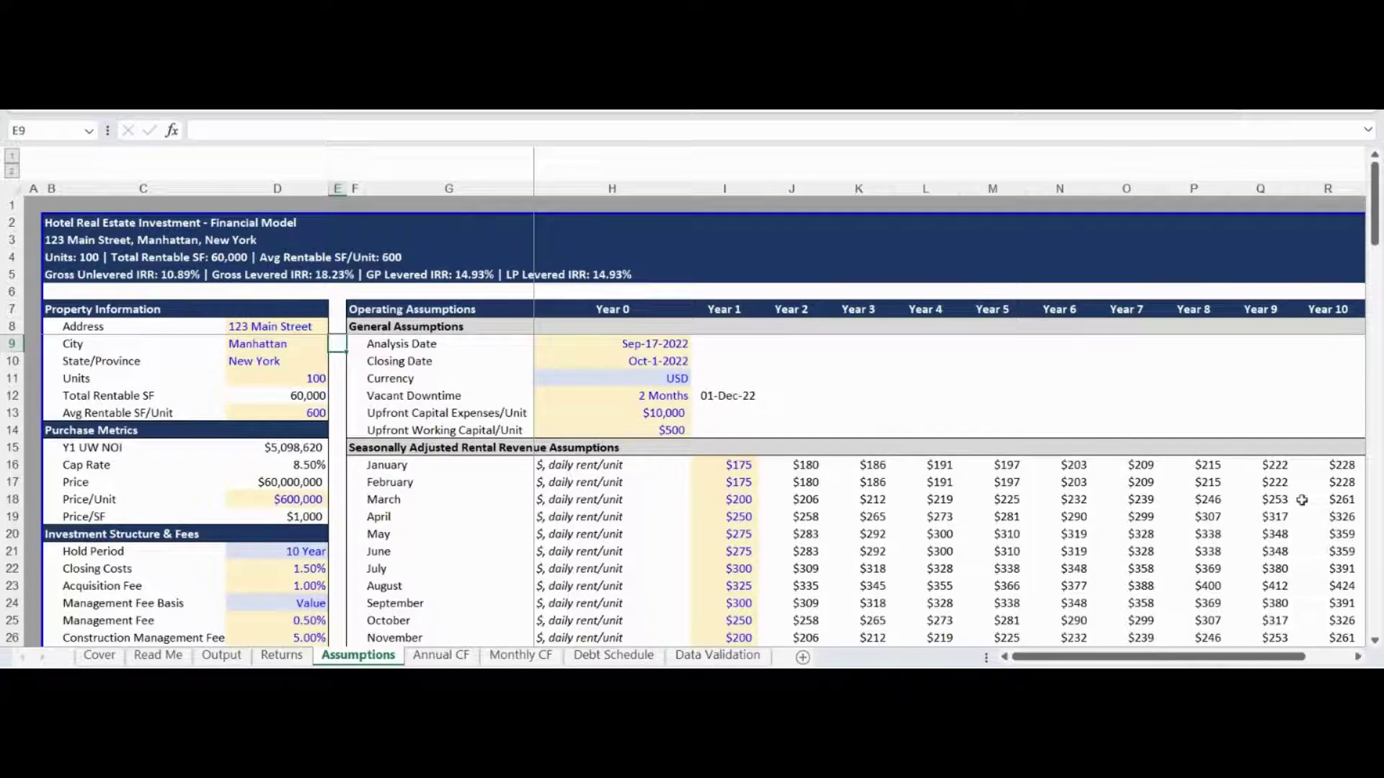
key("Down")
key("Down")
key("Down")
key("Down")
key("Down")
key("Down")
key("Down")
key("Down")
key("Down")
key("Down")
key("Down")
key("Down")
key("Down")
key("Down")
key("Down")
key("Down")
key("Down")
key("Down")
key("Down")
key("Down")
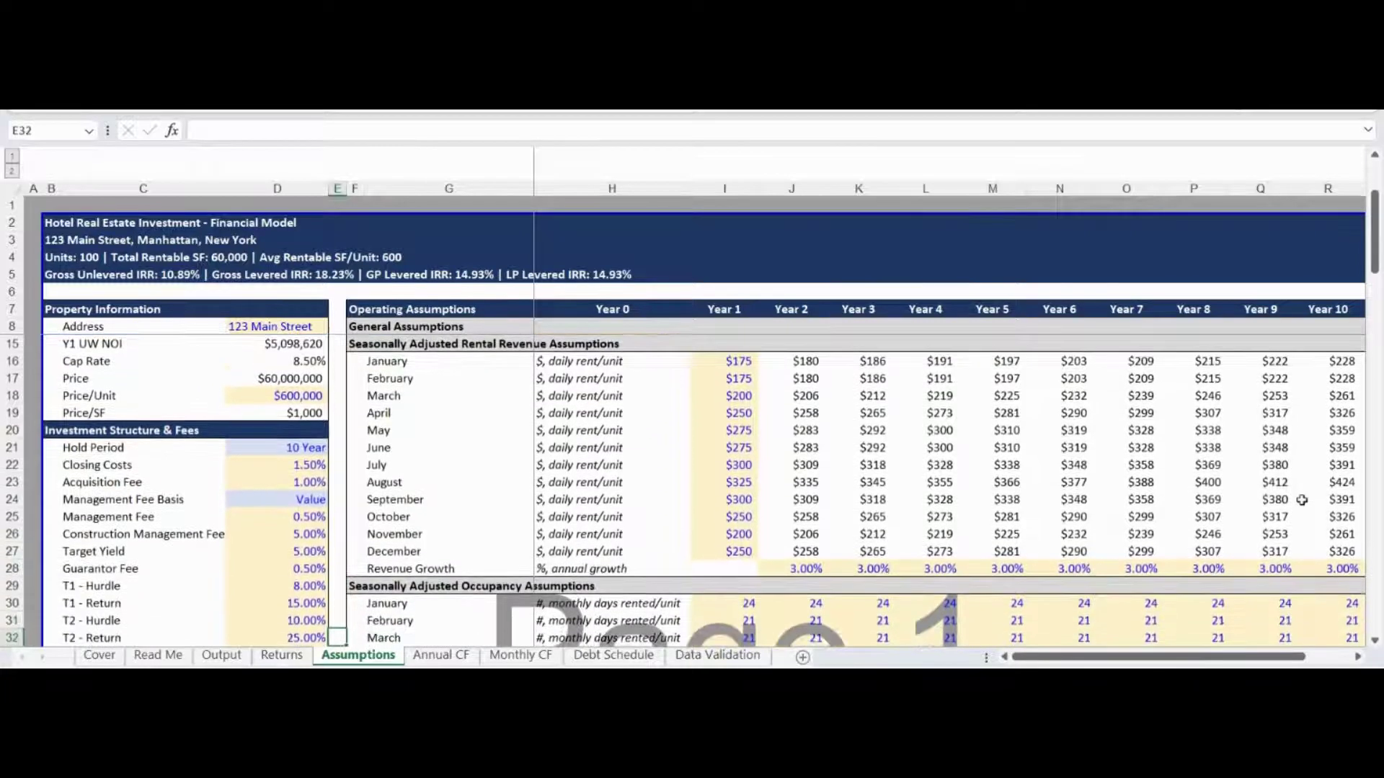
key("Up")
key("Up")
key("Up")
key("Up")
key("Up")
key("Up")
key("Up")
key("Up")
key("Up")
key("Up")
key("Up")
key("Up")
key("Up")
key("Up")
key("Up")
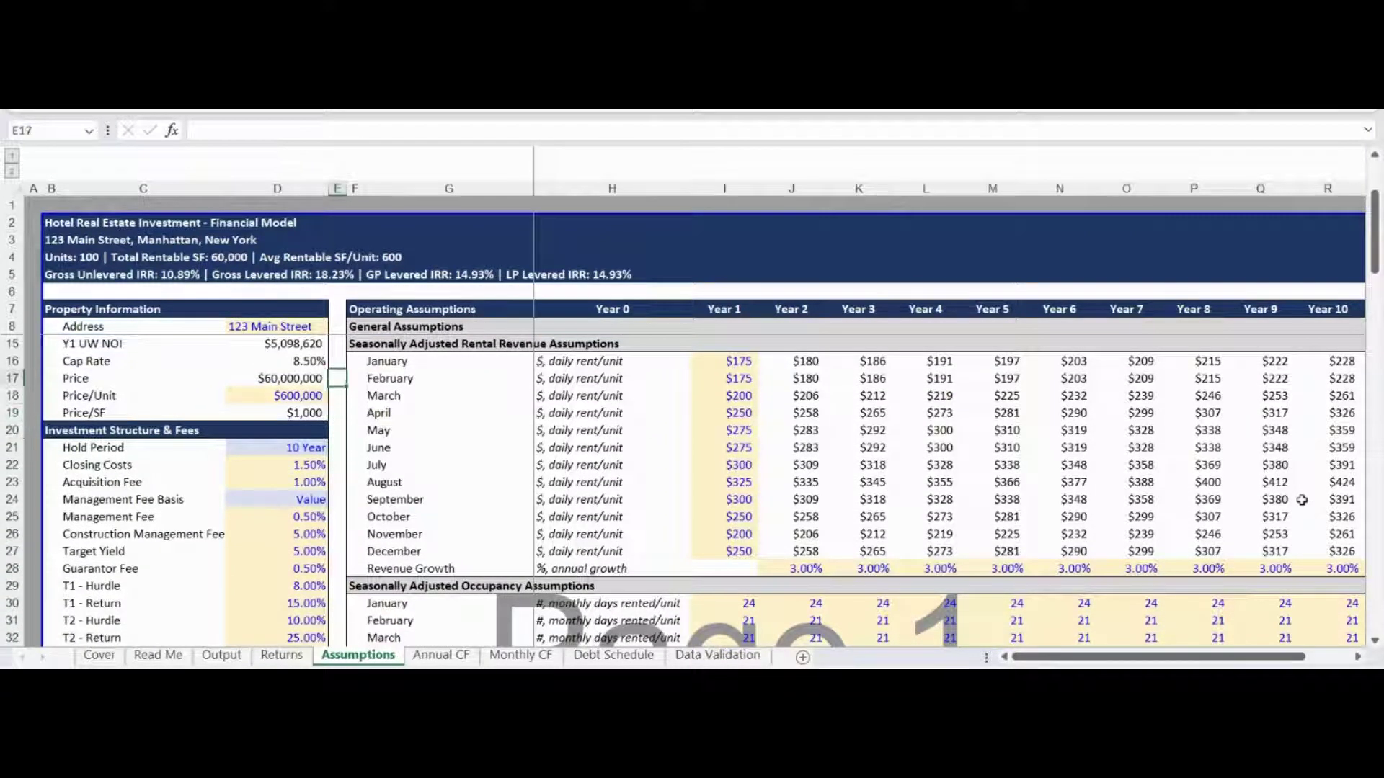
key("Up")
key("Up")
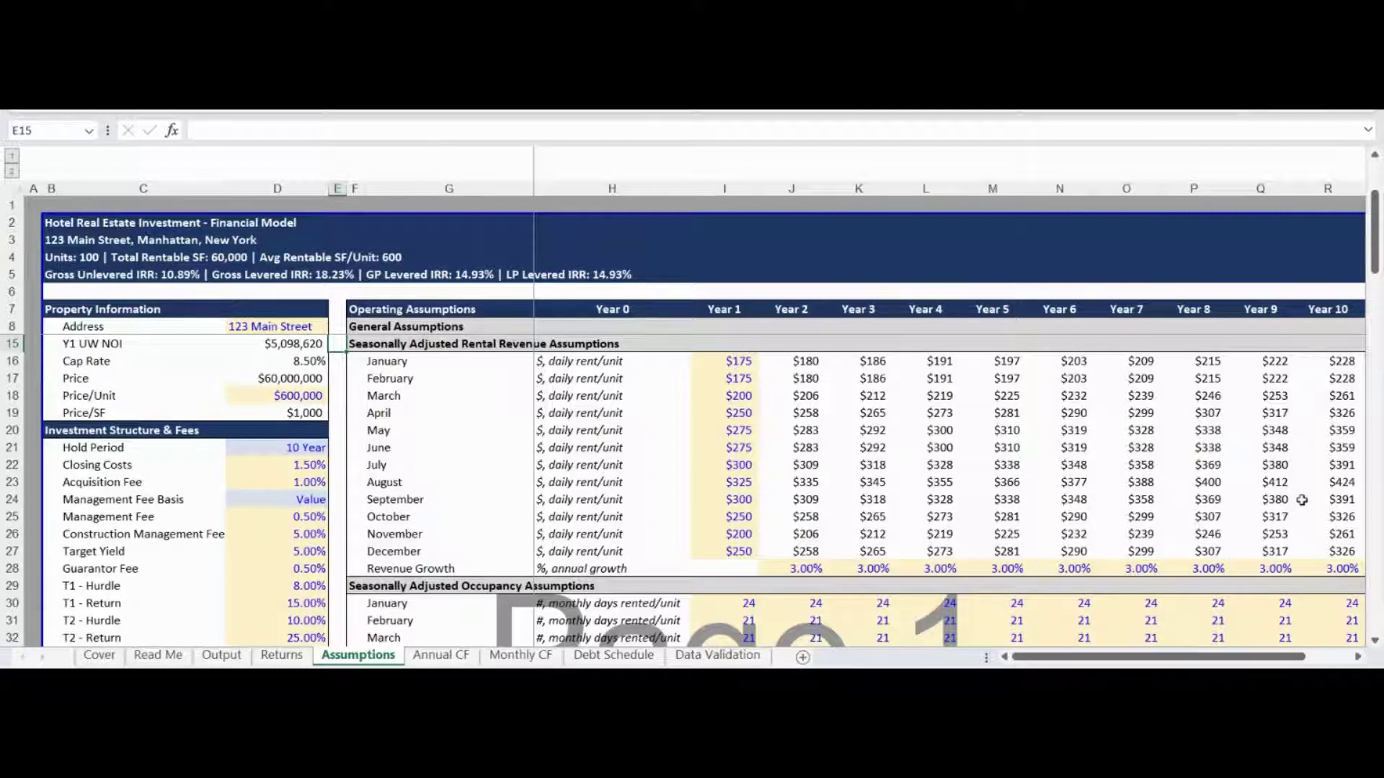
Step through the fee and hurdle inputs to T1 - Hurdle, then the $39,000,000 loan terms
key("Down")
key("Down")
key("Down")
key("Down")
key("Down")
key("Down")
key("Down")
key("Down")
key("Down")
key("Down")
key("Down")
key("Down")
key("Down")
key("Down")
key("Down")
key("Down")
key("Down")
key("Down")
key("Down")
key("Down")
key("Down")
key("Down")
key("Down")
key("Down")
key("Down")
key("Down")
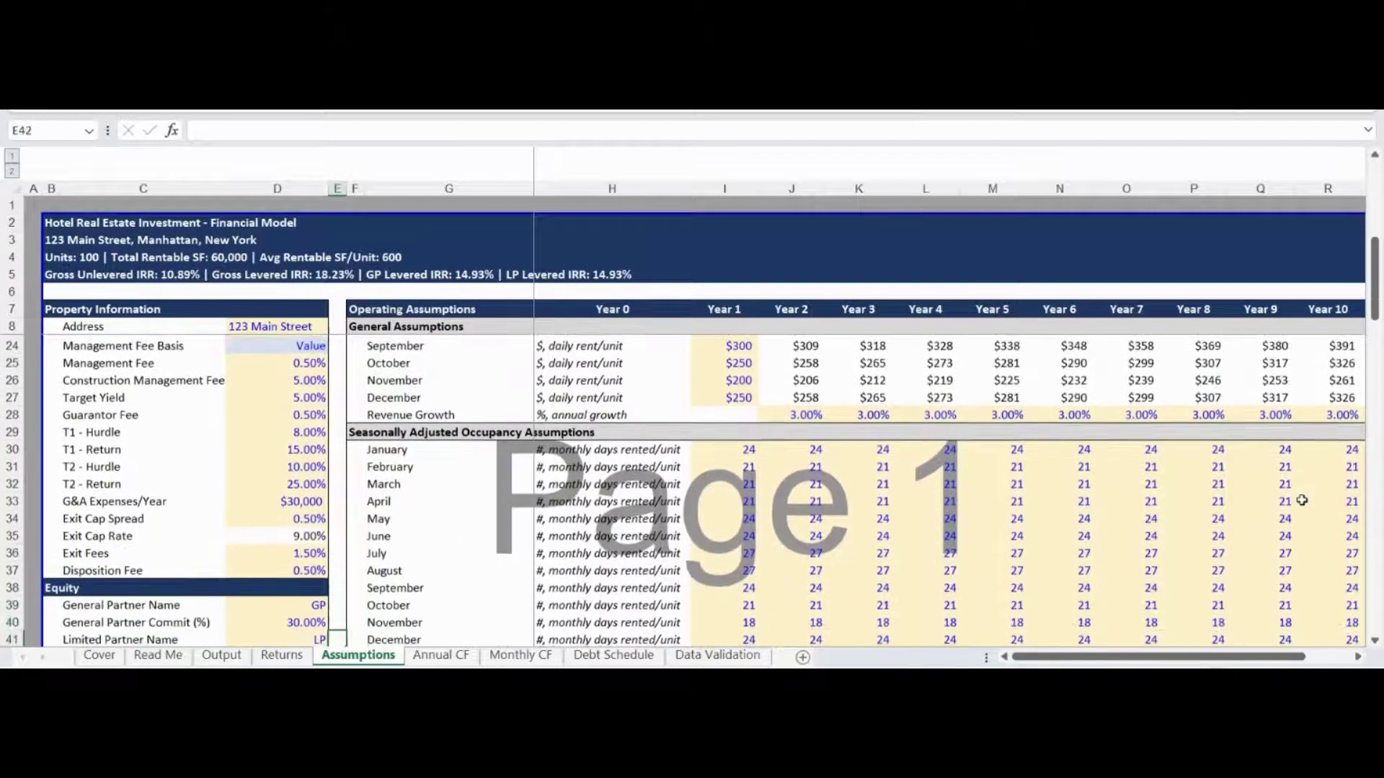
key("Up")
key("Up")
key("Up")
key("Up")
key("Up")
key("Up")
key("Up")
key("Up")
key("Up")
key("Up")
key("Up")
key("Up")
key("Up")
key("Up")
key("Up")
key("Up")
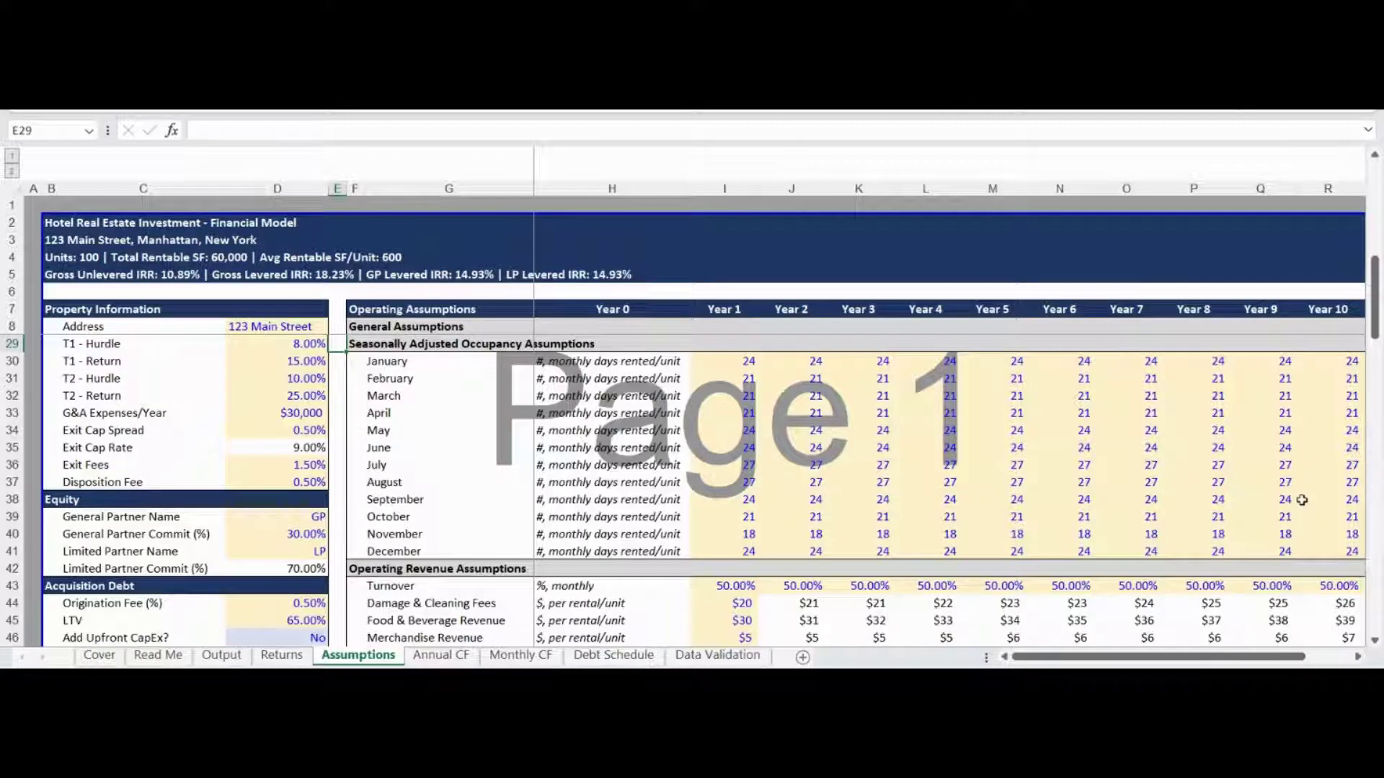
key("Down")
key("Down")
key("Down")
key("Down")
key("Down")
key("Down")
key("Down")
key("Down")
key("Down")
key("Down")
key("Down")
key("Down")
key("Down")
key("Down")
key("Down")
key("Down")
key("Down")
key("Down")
key("Down")
key("Down")
key("Down")
key("Down")
key("Down")
key("Down")
key("Down")
key("Up")
key("Up")
key("Up")
key("Up")
key("Up")
key("Up")
key("Up")
key("Up")
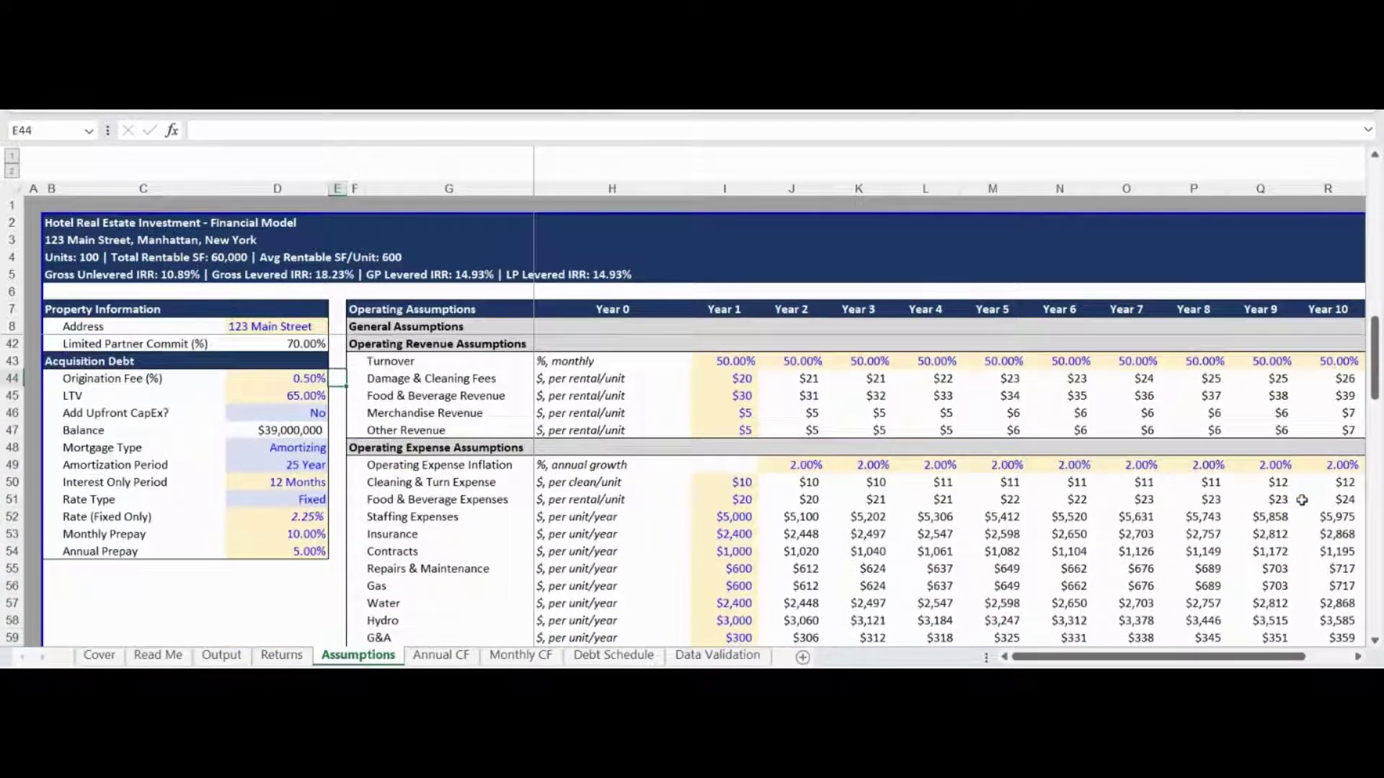
key("Up")
key("Up")
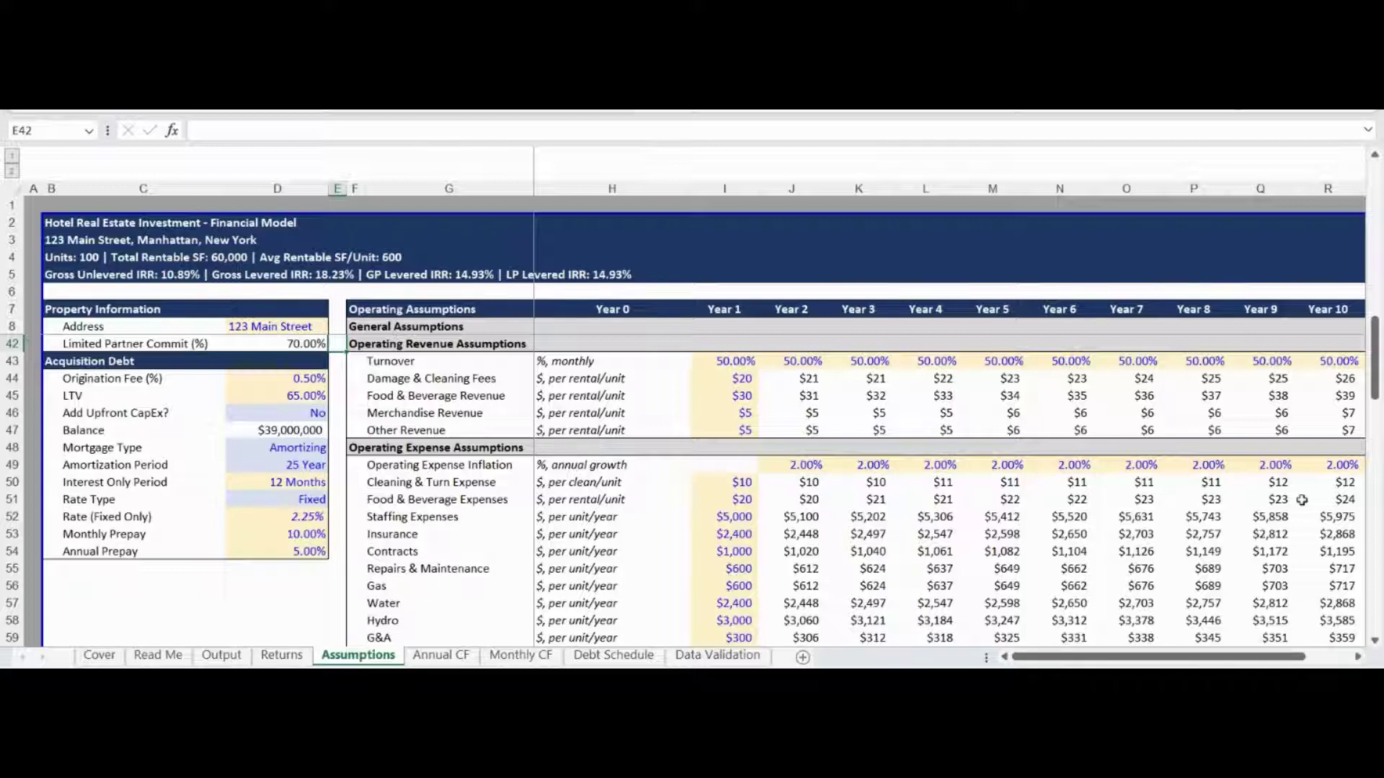
key("Down")
key("Down")
key("Down")
key("Down")
key("Down")
key("Down")
key("Down")
key("Down")
key("Down")
key("Down")
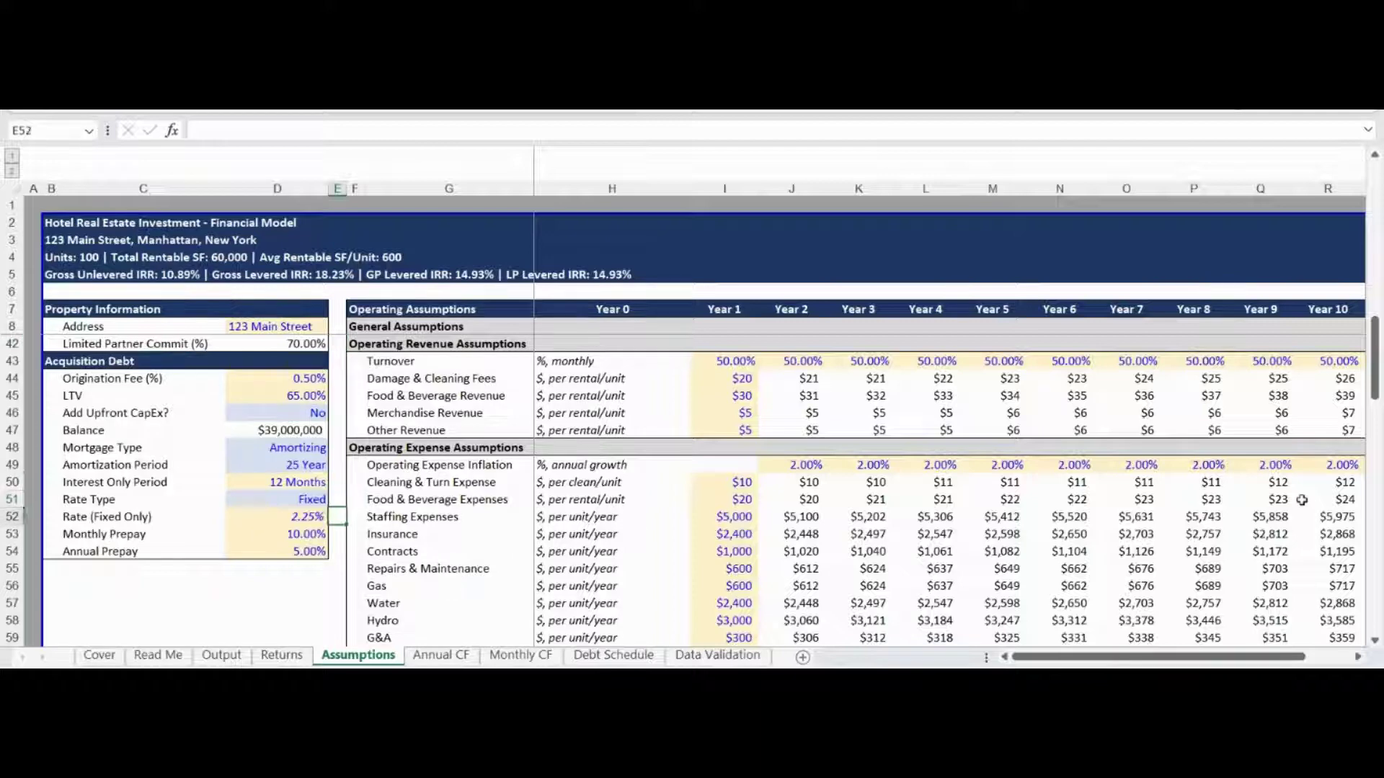
Move past Capital Expenditures to the operating expenses: $120,000 property tax and 6.00% management fee
key("Down")
key("Down")
key("Down")
key("Down")
key("Down")
key("Down")
key("Down")
key("Down")
key("Down")
key("Down")
key("Down")
key("Down")
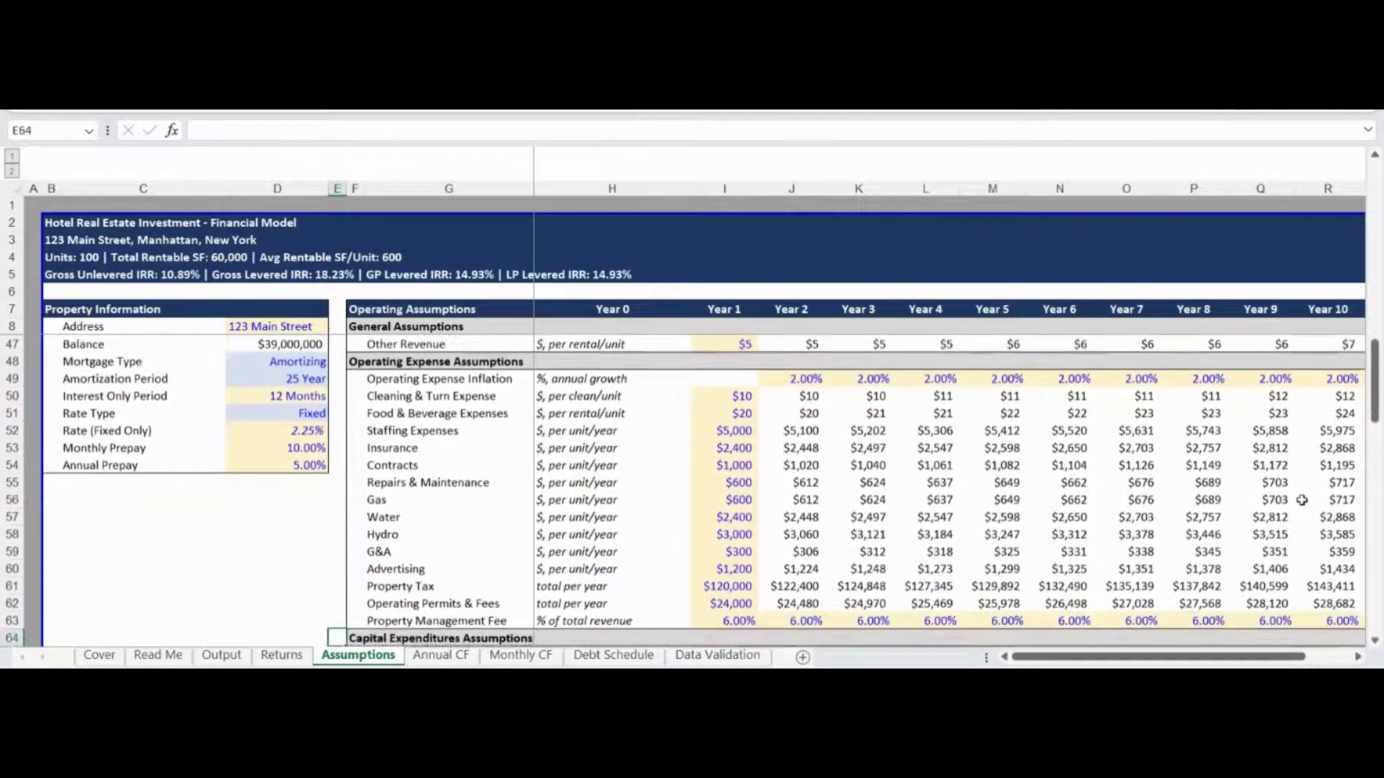
key("Down")
key("Up")
key("Up")
key("Up")
key("Up")
key("Up")
key("Up")
key("Up")
key("Up")
key("Up")
key("Up")
key("Up")
key("Up")
key("Up")
key("Up")
key("Up")
key("Up")
key("Up")
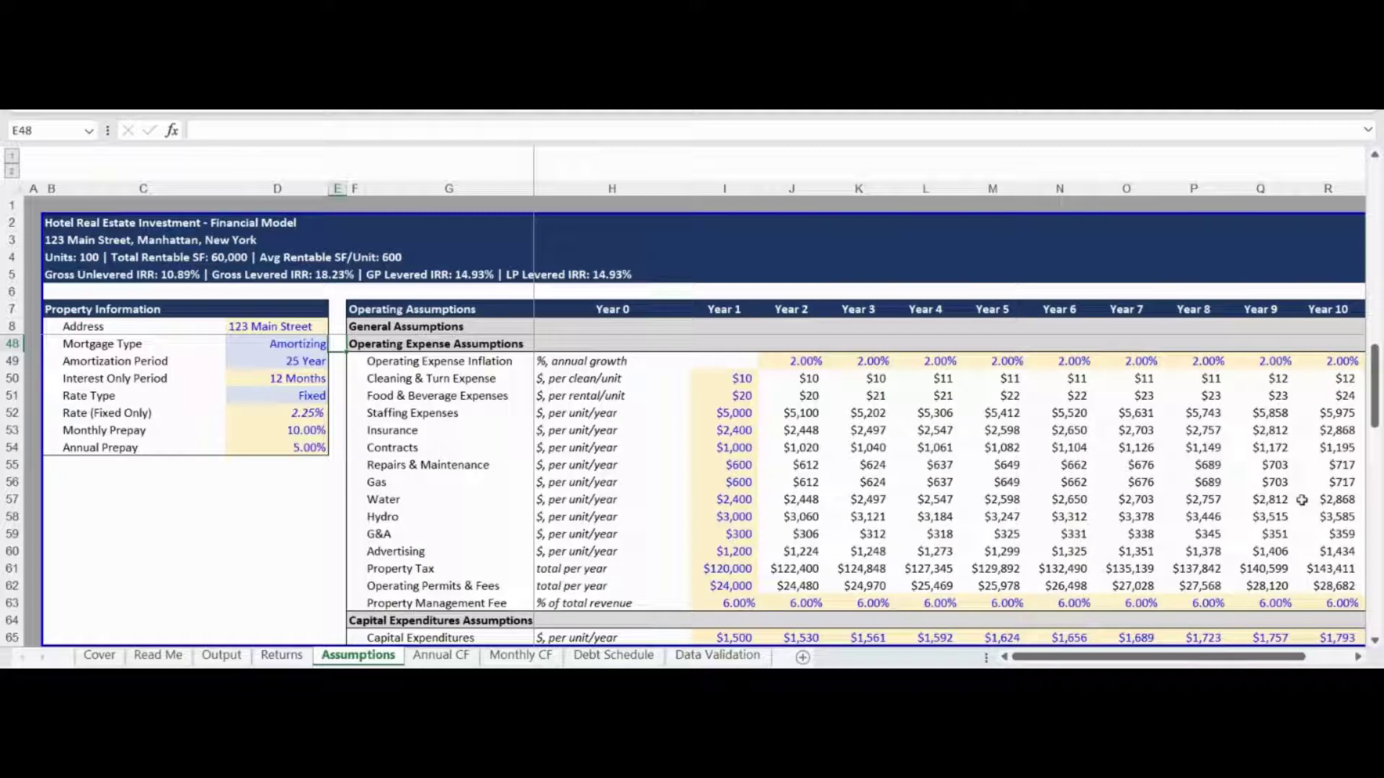
key("Down")
key("Down")
key("Down")
key("Down")
key("Down")
key("Down")
key("Down")
key("Down")
key("Down")
key("Down")
key("Down")
key("Down")
key("Down")
key("Down")
key("Down")
key("Down")
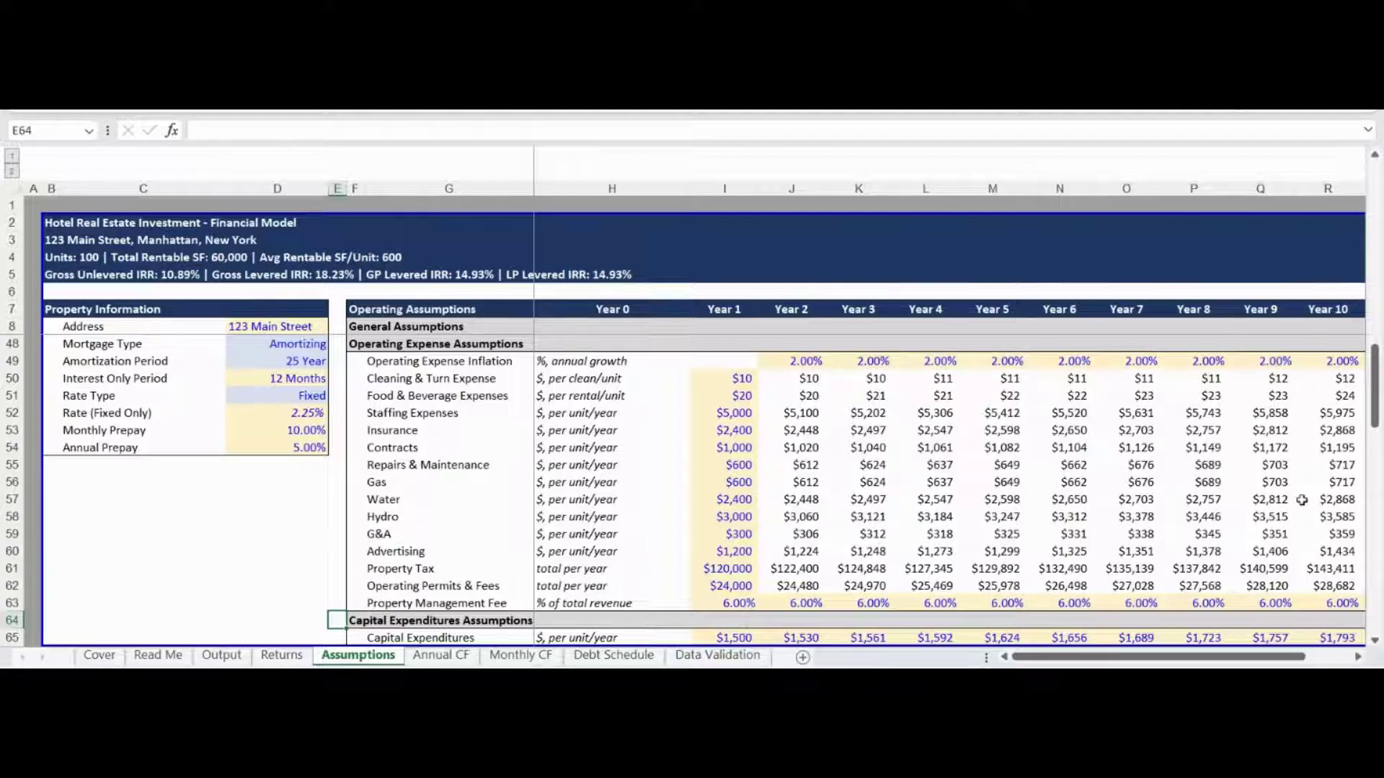
Open Monthly CF and review the Operating Projection, Daily Rental Rate and revenue rows
key("ctrl+Page_Down")
key("ctrl+Page_Down")
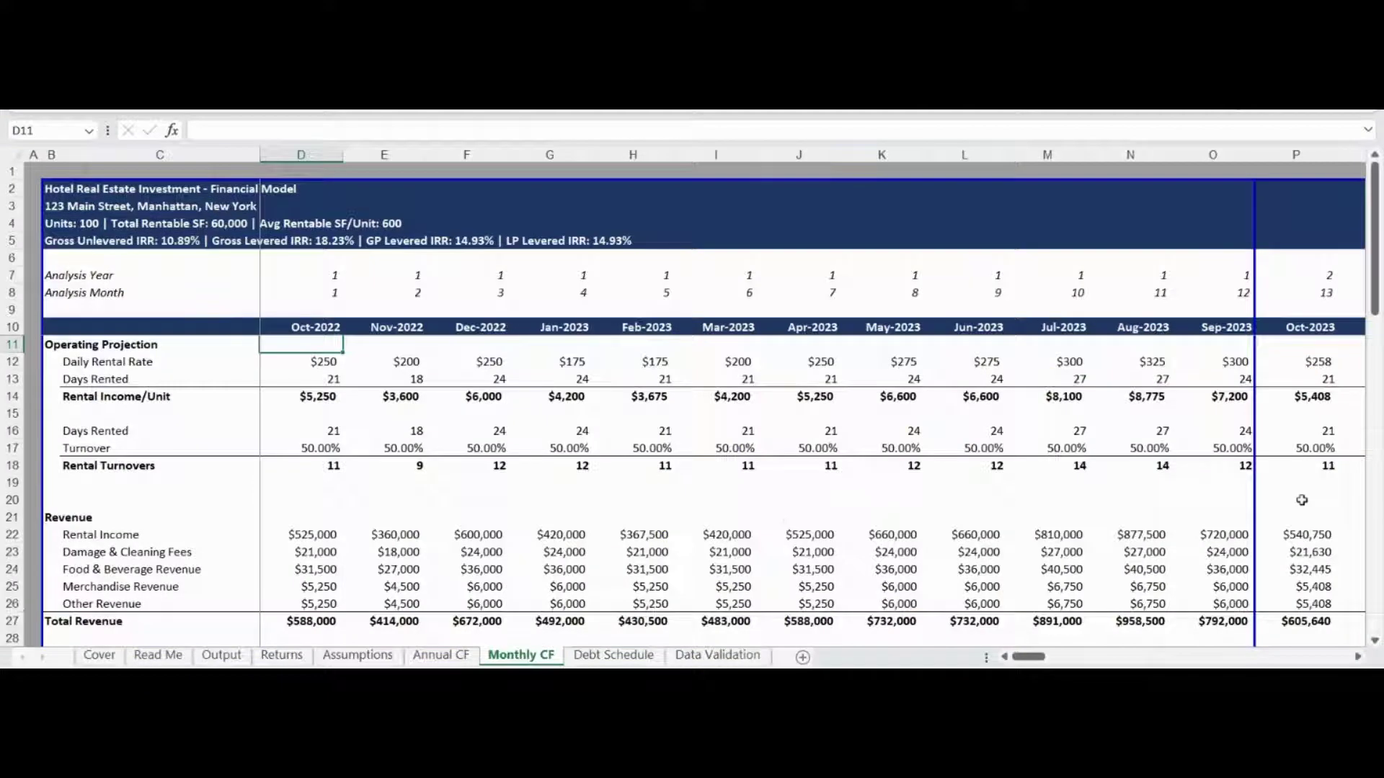
key("ctrl+Left")
key("Left")
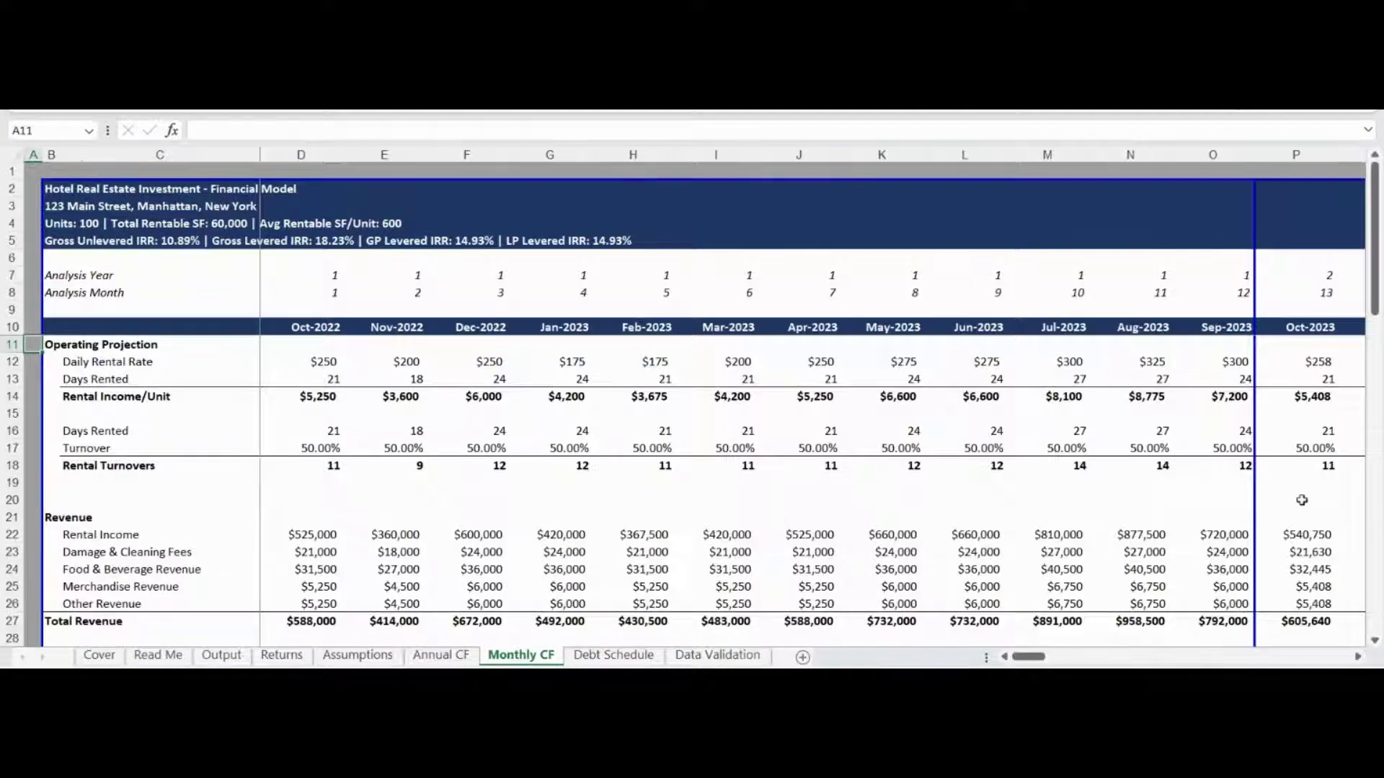
key("Down")
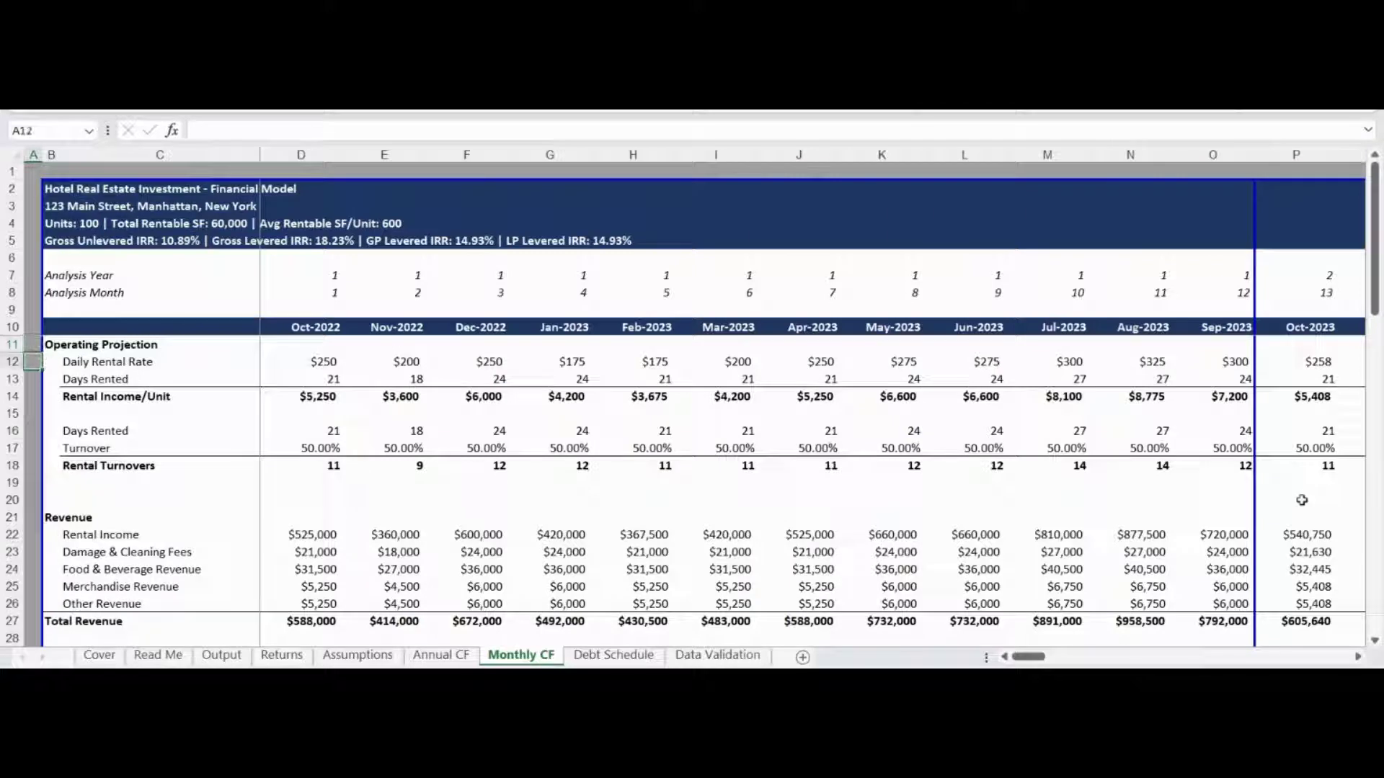
key("Up")
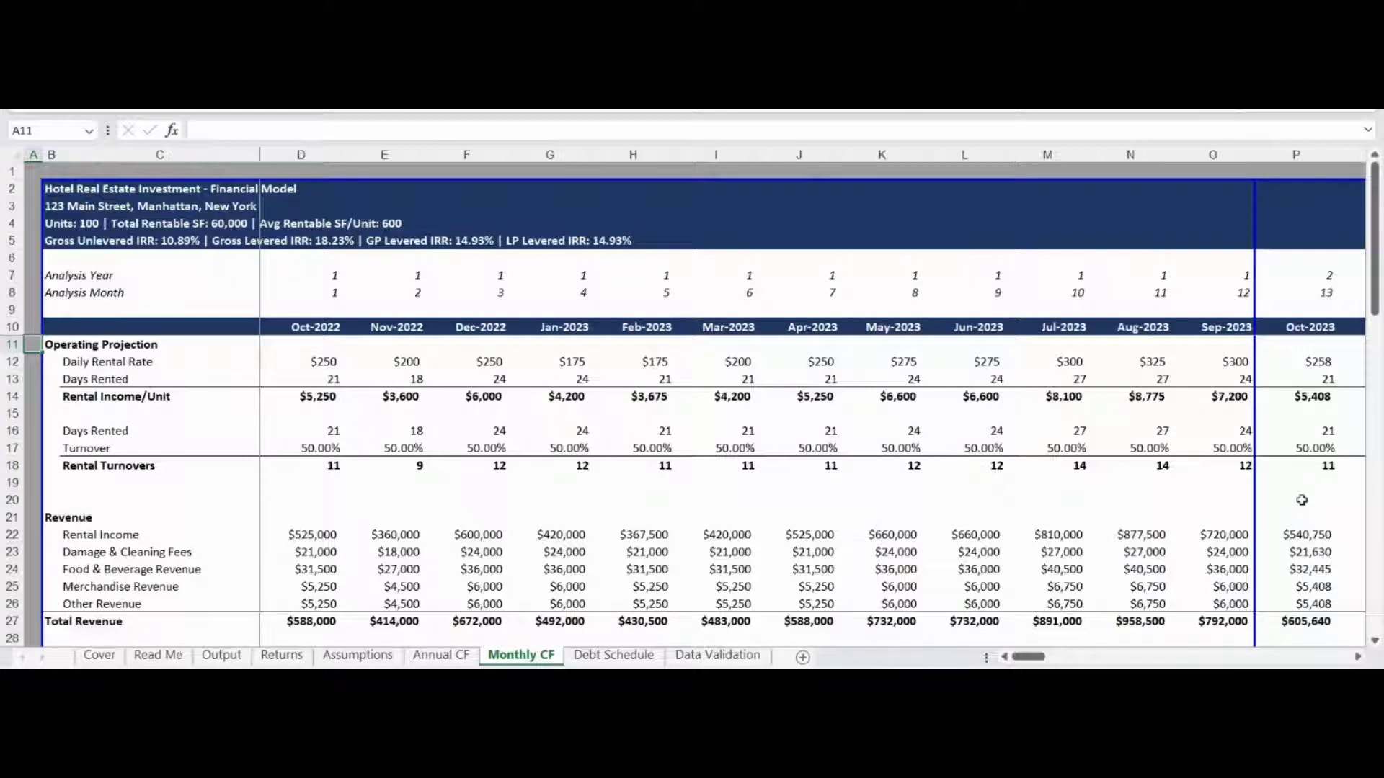
key("Down")
key("Down")
key("Down")
key("Down")
key("Down")
key("Down")
key("Down")
key("Down")
key("Down")
key("Down")
key("Down")
key("Down")
key("Down")
key("Down")
key("Down")
key("Down")
key("Down")
key("Down")
key("Down")
key("Down")
key("Down")
key("Down")
key("Down")
key("Down")
key("Down")
key("Down")
key("Down")
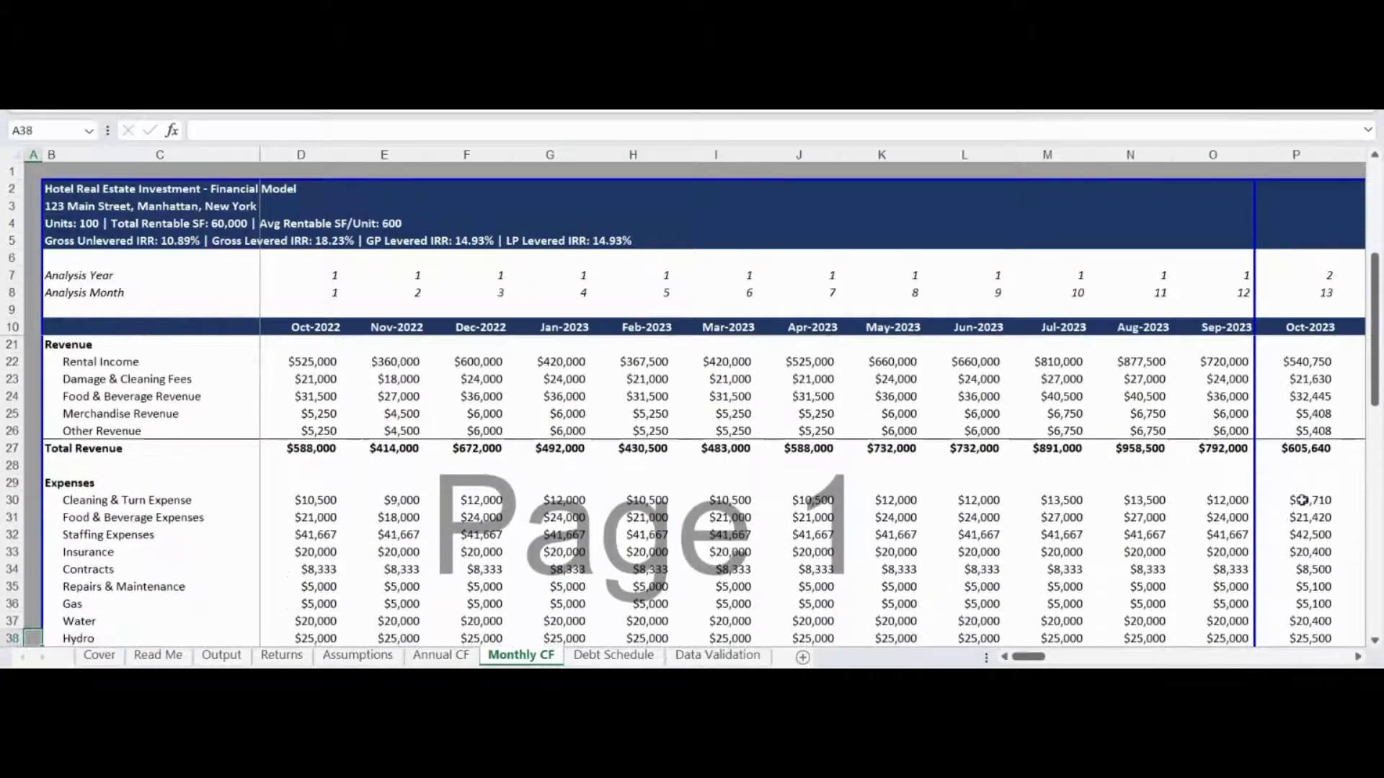
key("Up")
key("Up")
key("Up")
key("Up")
key("Up")
key("Up")
key("Up")
key("Up")
key("Up")
key("Up")
key("Up")
key("Up")
key("Up")
key("Up")
key("Up")
key("Up")
key("Up")
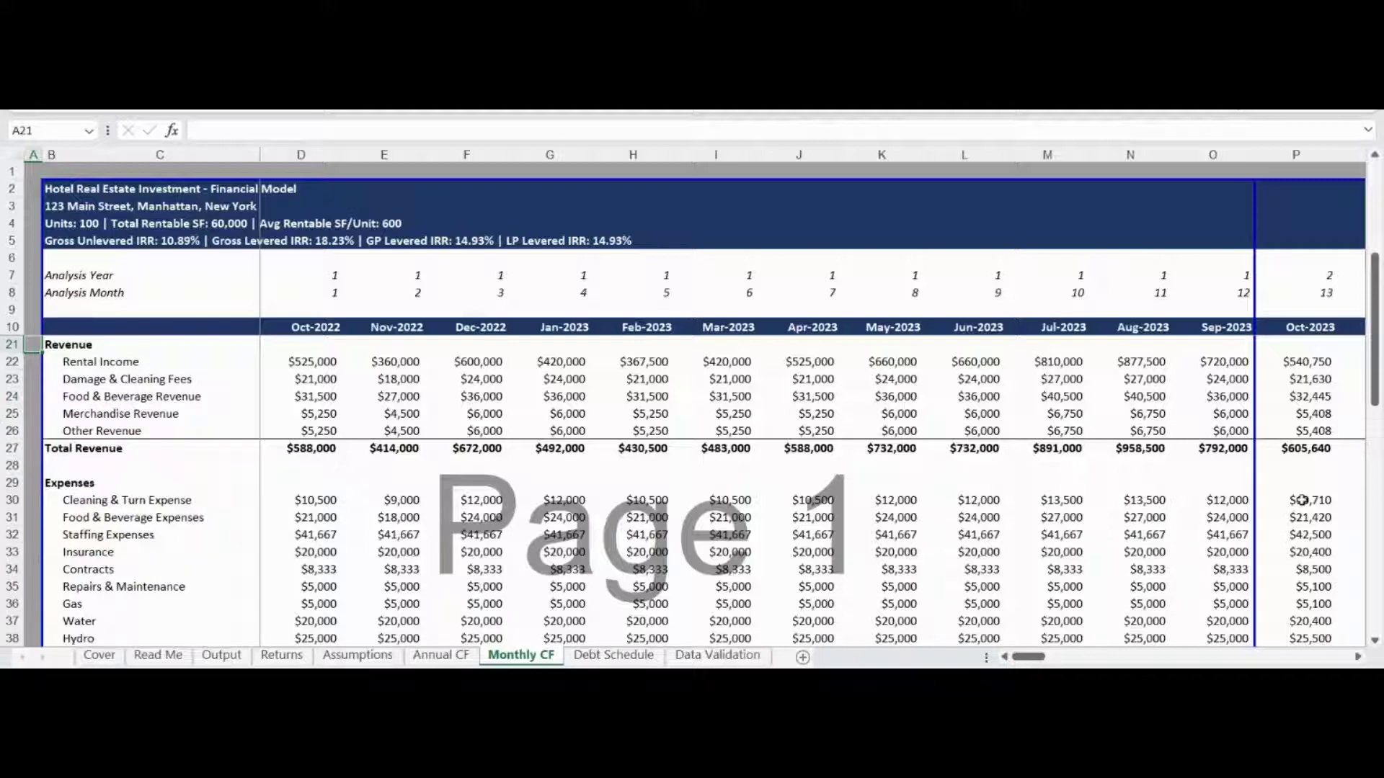
Review expenses through Net Operating Income, the ($1,757,856) net loss and cumulative principal and interest
key("Down")
key("Down")
key("Down")
key("Down")
key("Down")
key("Down")
key("Down")
key("Down")
key("Down")
key("Down")
key("Down")
key("Down")
key("Down")
key("Down")
key("Down")
key("Down")
key("Down")
key("Down")
key("Down")
key("Down")
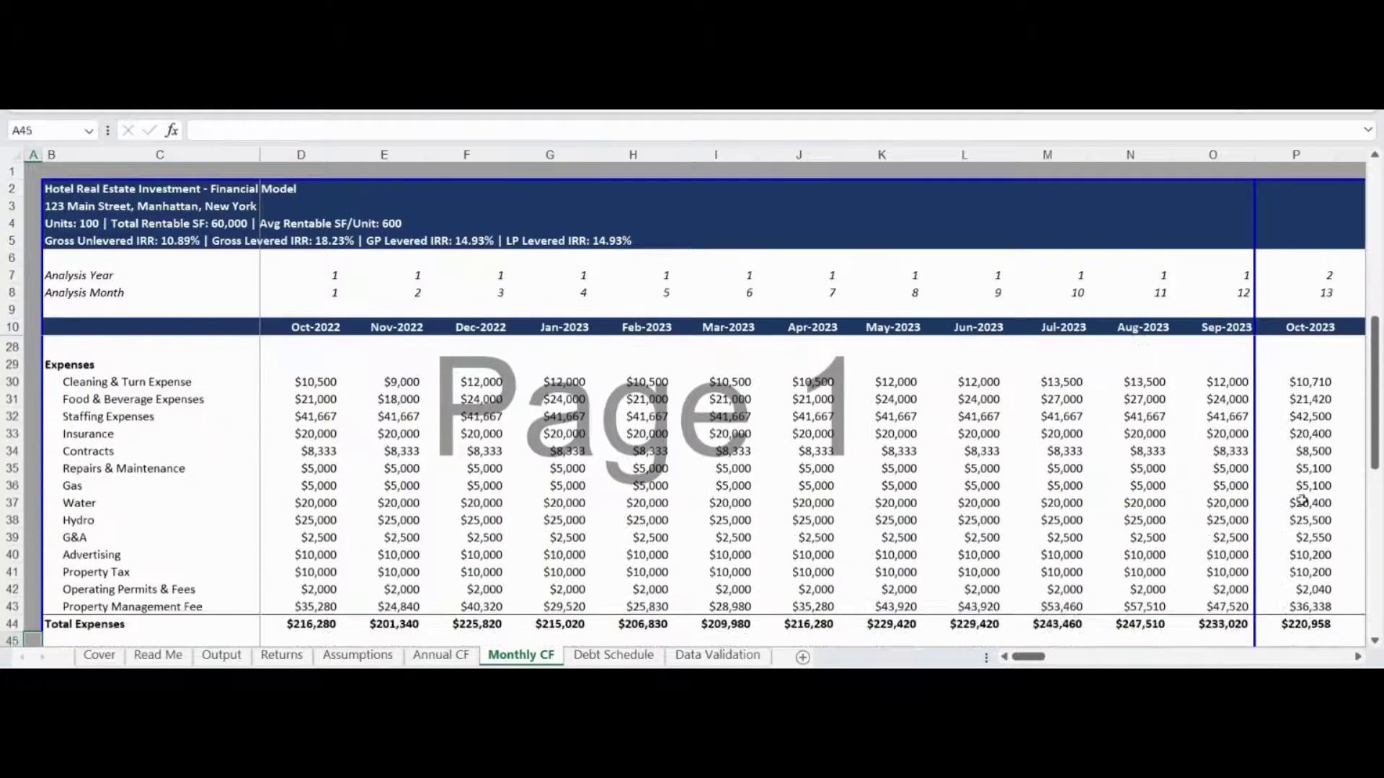
key("Up")
key("Up")
key("Up")
key("Up")
key("Up")
key("Up")
key("Up")
key("Up")
key("Up")
key("Up")
key("Up")
key("Up")
key("Up")
key("Up")
key("Up")
key("Up")
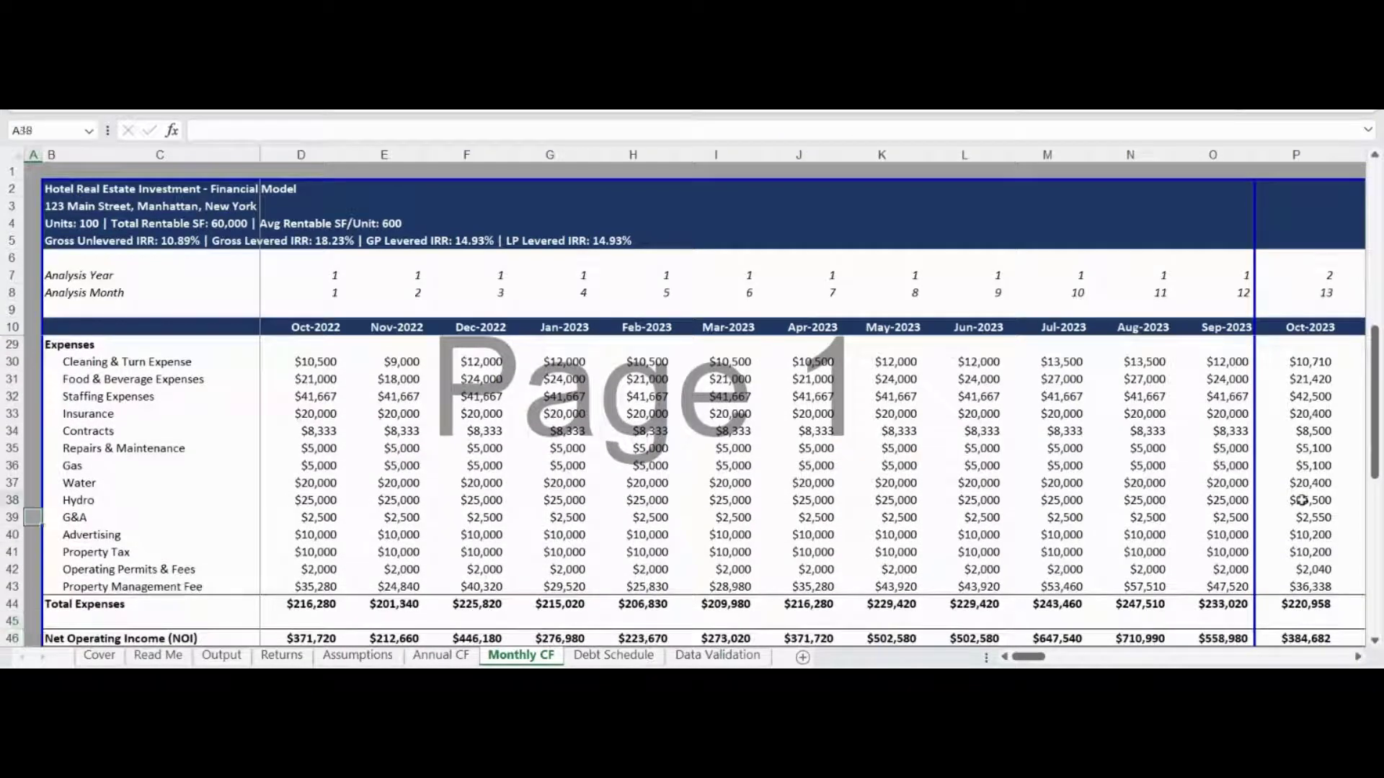
key("Up")
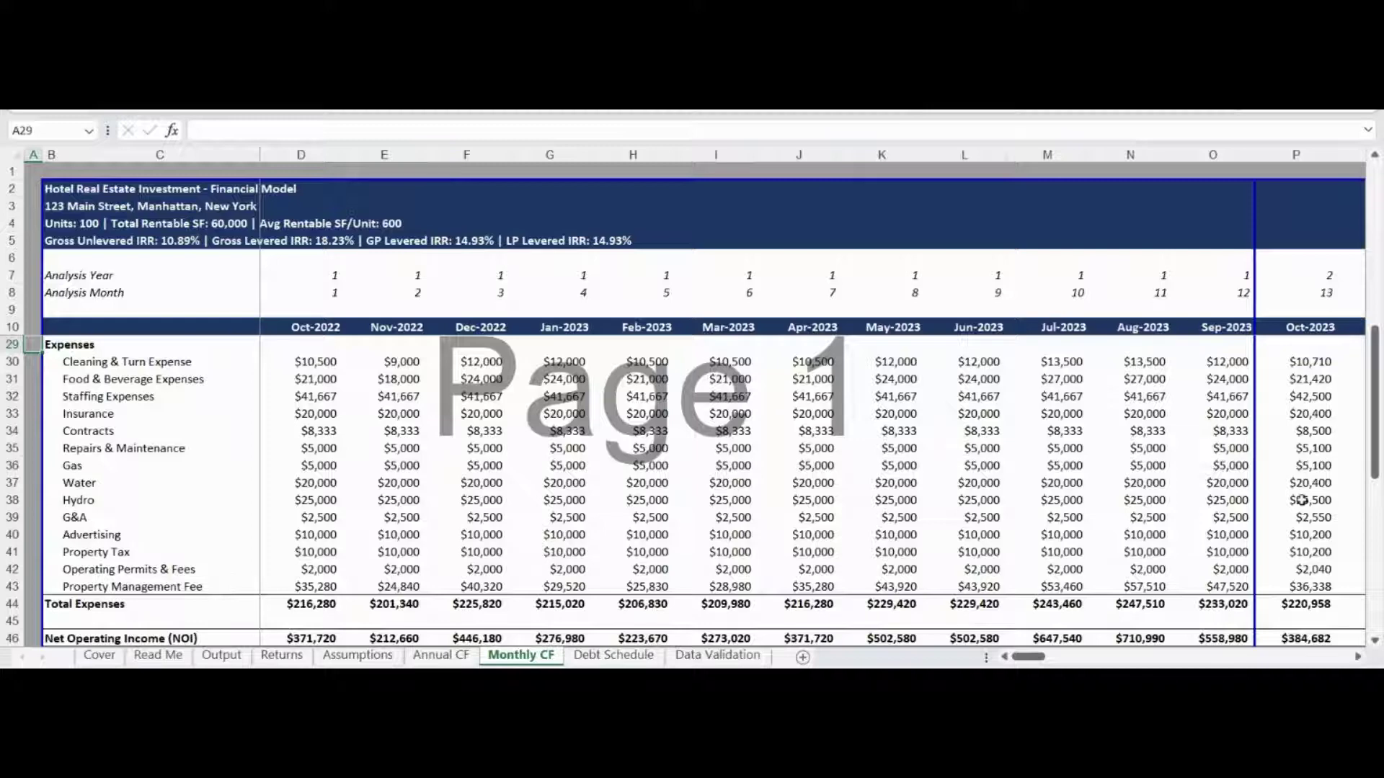
key("Down")
key("Down")
key("Down")
key("Down")
key("Down")
key("Down")
key("Down")
key("Down")
key("Down")
key("Down")
key("Down")
key("Down")
key("Down")
key("Down")
key("Down")
key("Down")
key("Down")
key("Down")
key("Down")
key("Down")
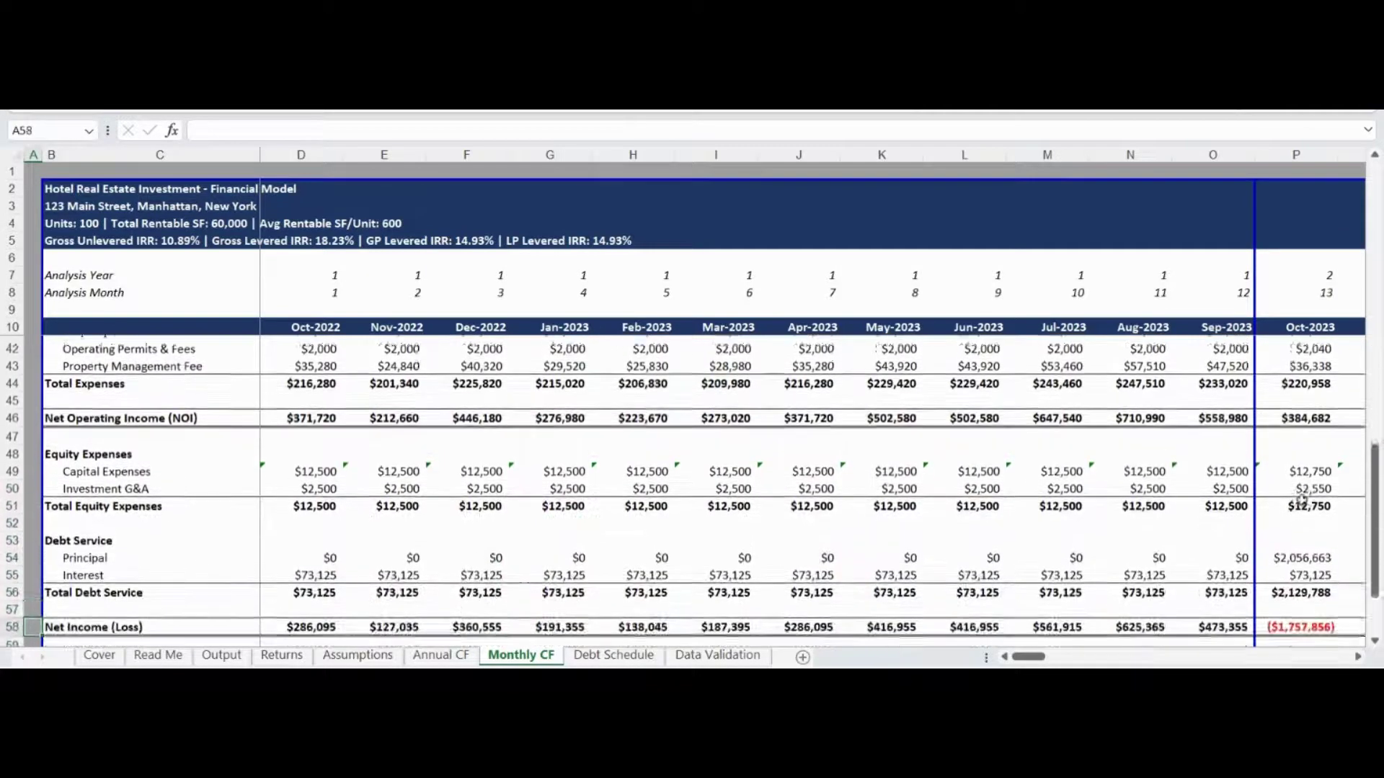
key("Down")
key("Down")
key("Down")
key("Down")
key("Up")
key("Up")
key("Up")
key("Up")
key("Up")
key("Up")
key("Up")
key("Up")
key("Up")
key("Up")
key("Up")
key("Up")
key("Up")
key("Up")
key("Up")
key("Up")
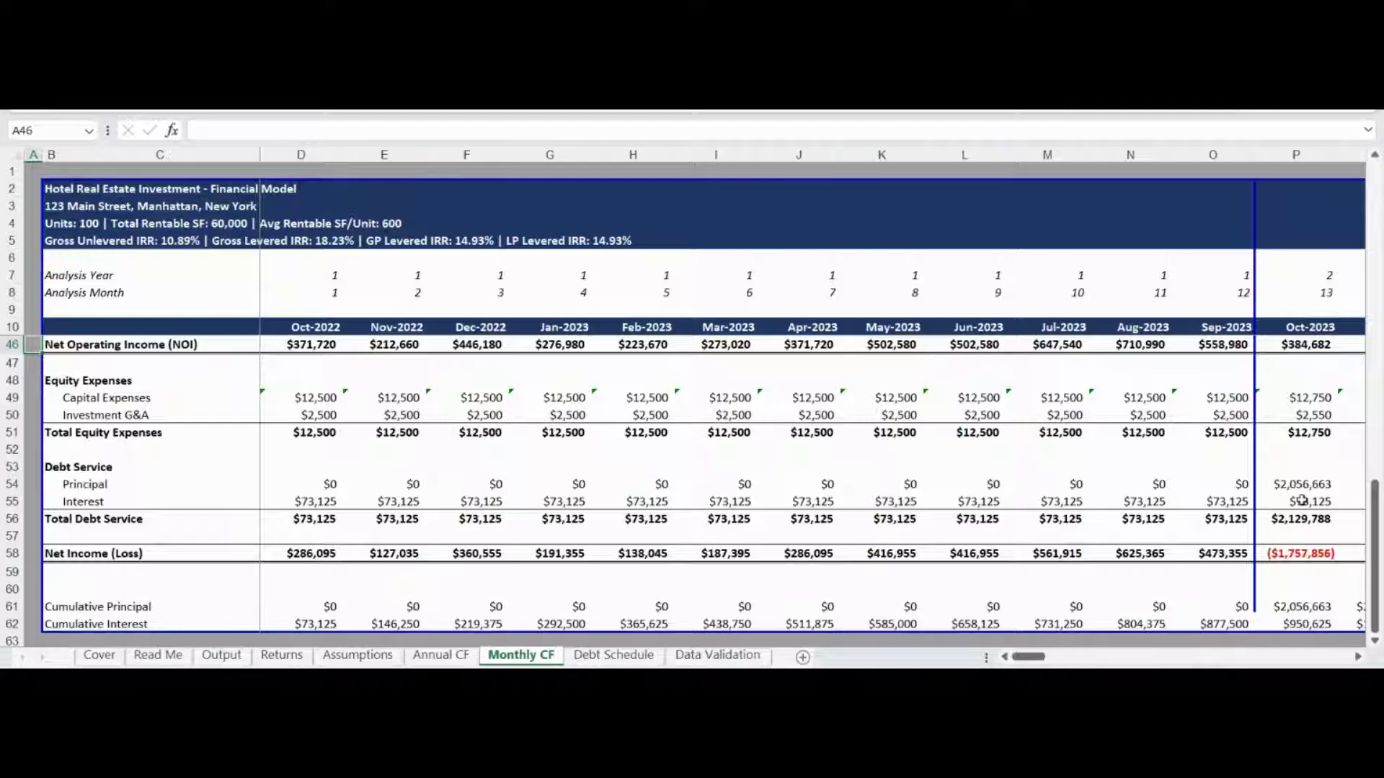
Open Annual CF and review the Operating Projection rental rows down to the Revenue section
key("ctrl+Page_Up")
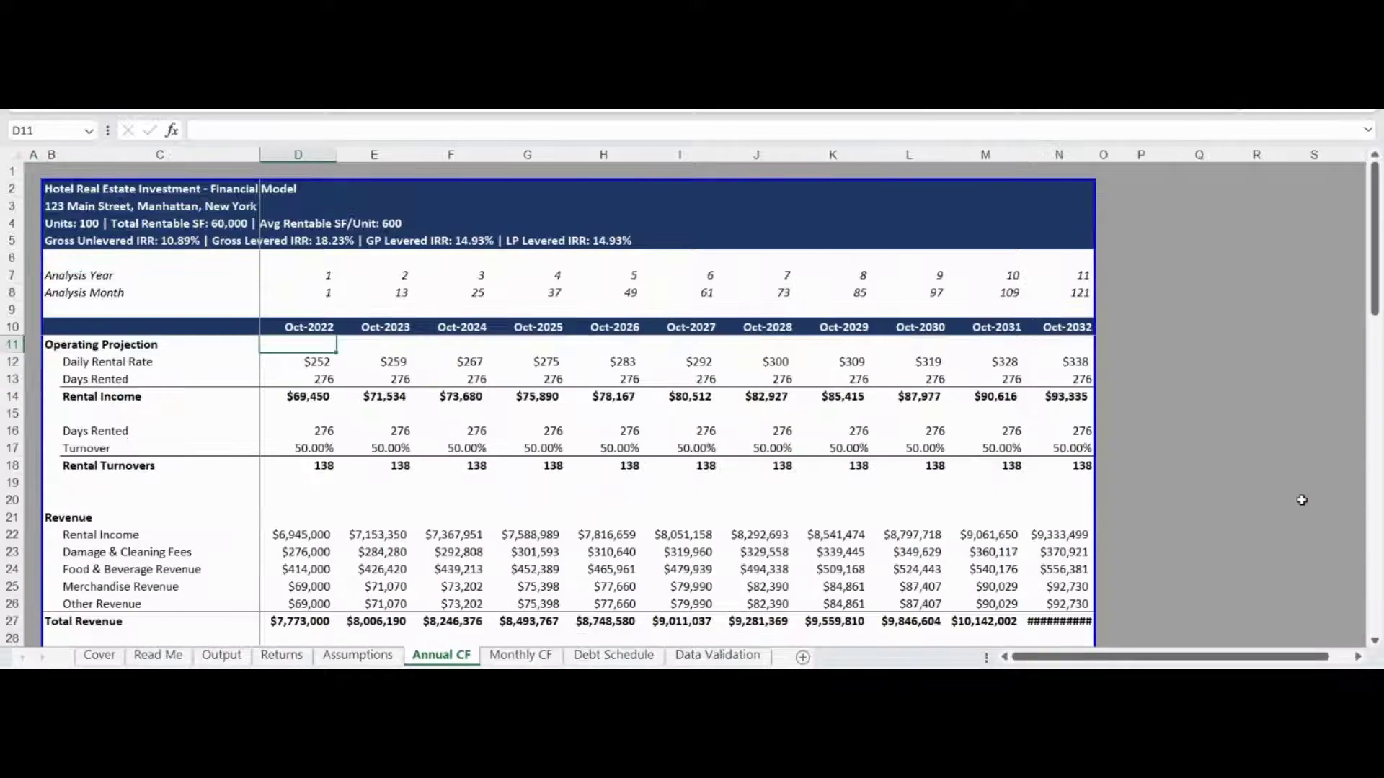
key("Home")
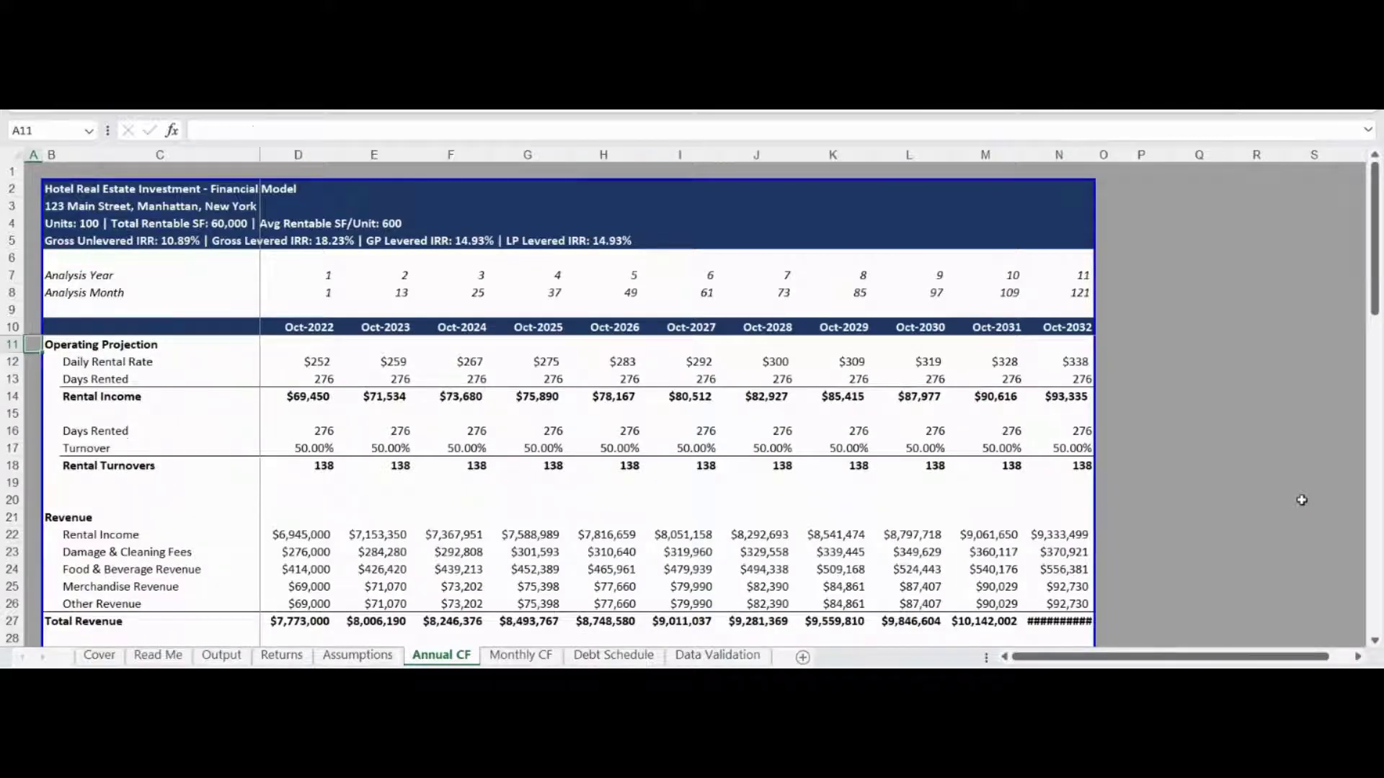
key("Down")
key("Down")
key("Down")
key("Down")
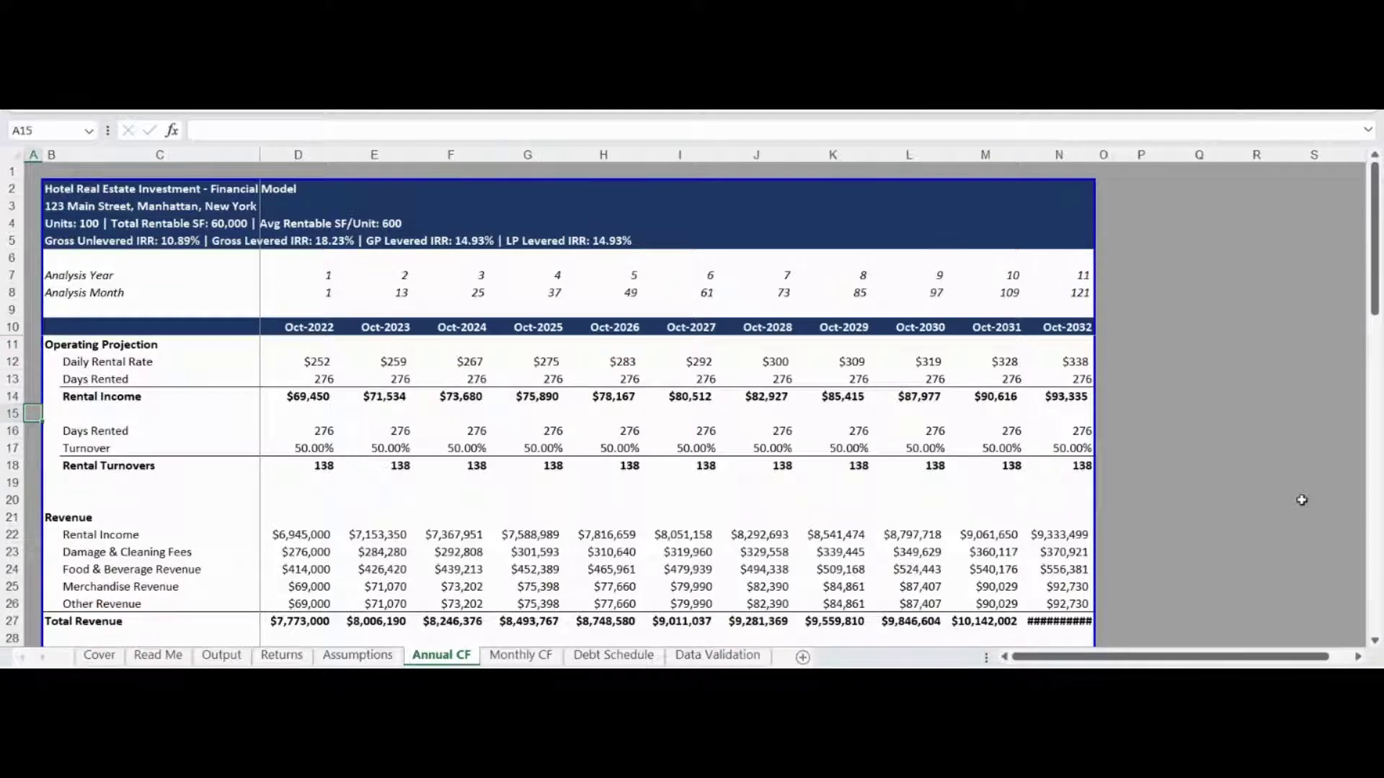
key("Up")
key("Up")
key("Up")
key("Up")
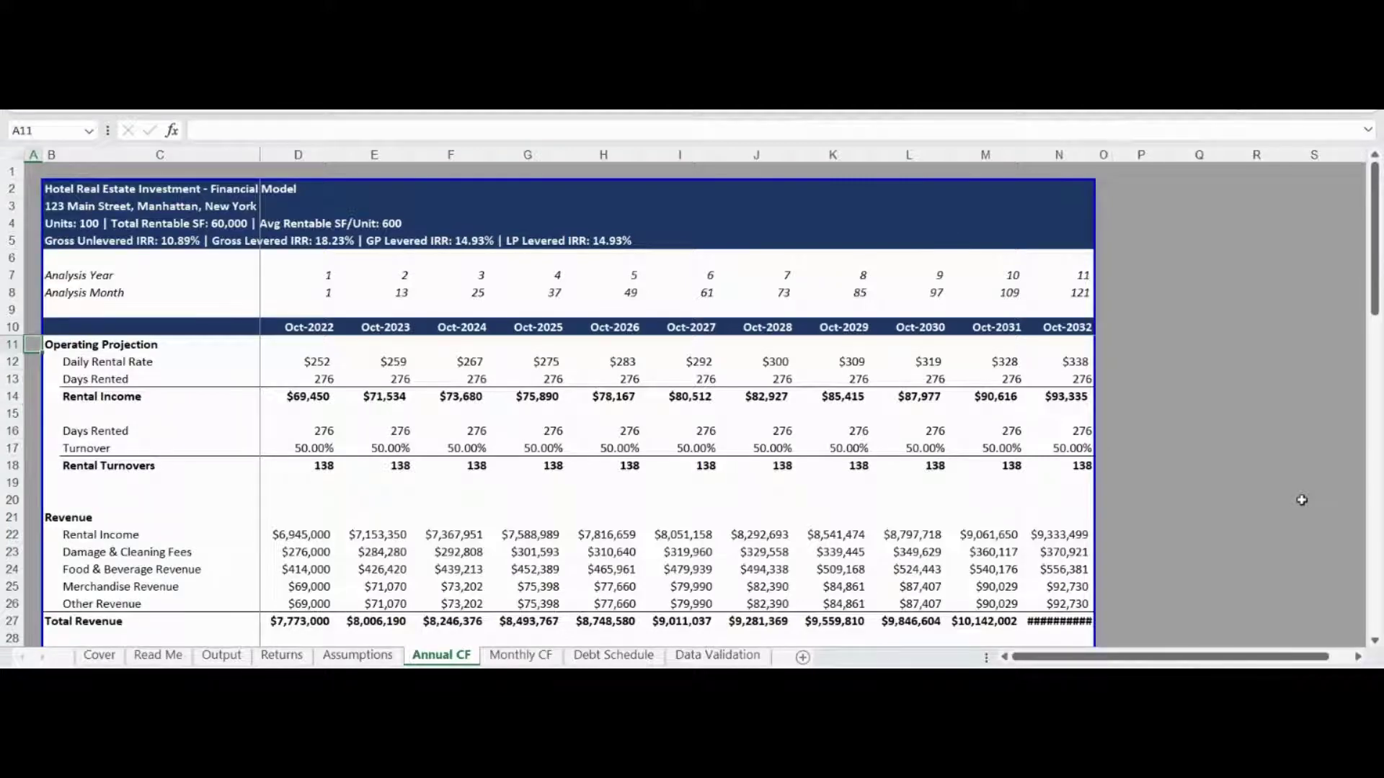
key("Page_Down")
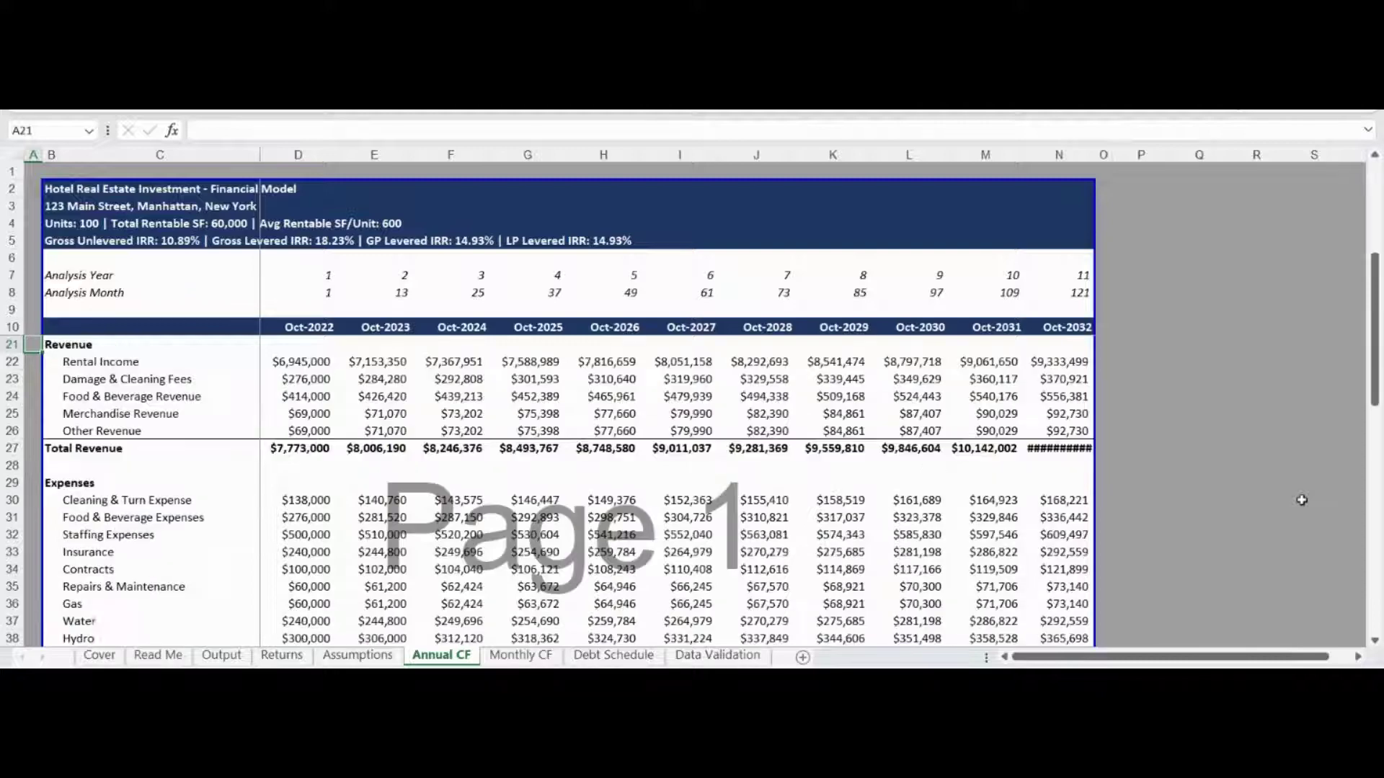
Review expenses, the $5,098,620 NOI, debt service and $4,071,120 net income for Oct-2022
key("Down")
key("Down")
key("Down")
key("Down")
key("Down")
key("Down")
key("Down")
key("Down")
key("Down")
key("Down")
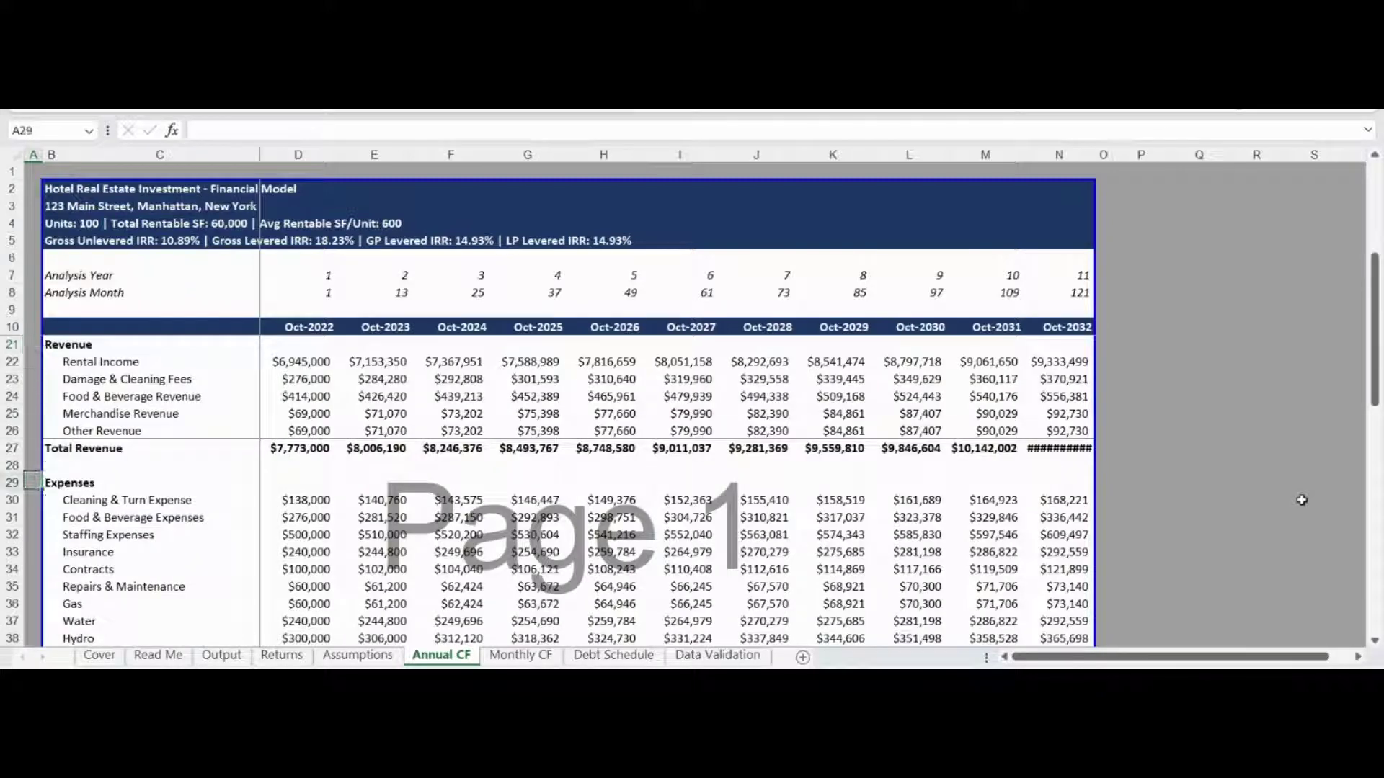
key("Down")
key("Down")
key("Down")
key("Down")
key("Down")
key("Down")
key("Down")
key("Down")
key("Down")
key("Down")
key("Down")
key("Down")
key("Down")
key("Down")
key("Down")
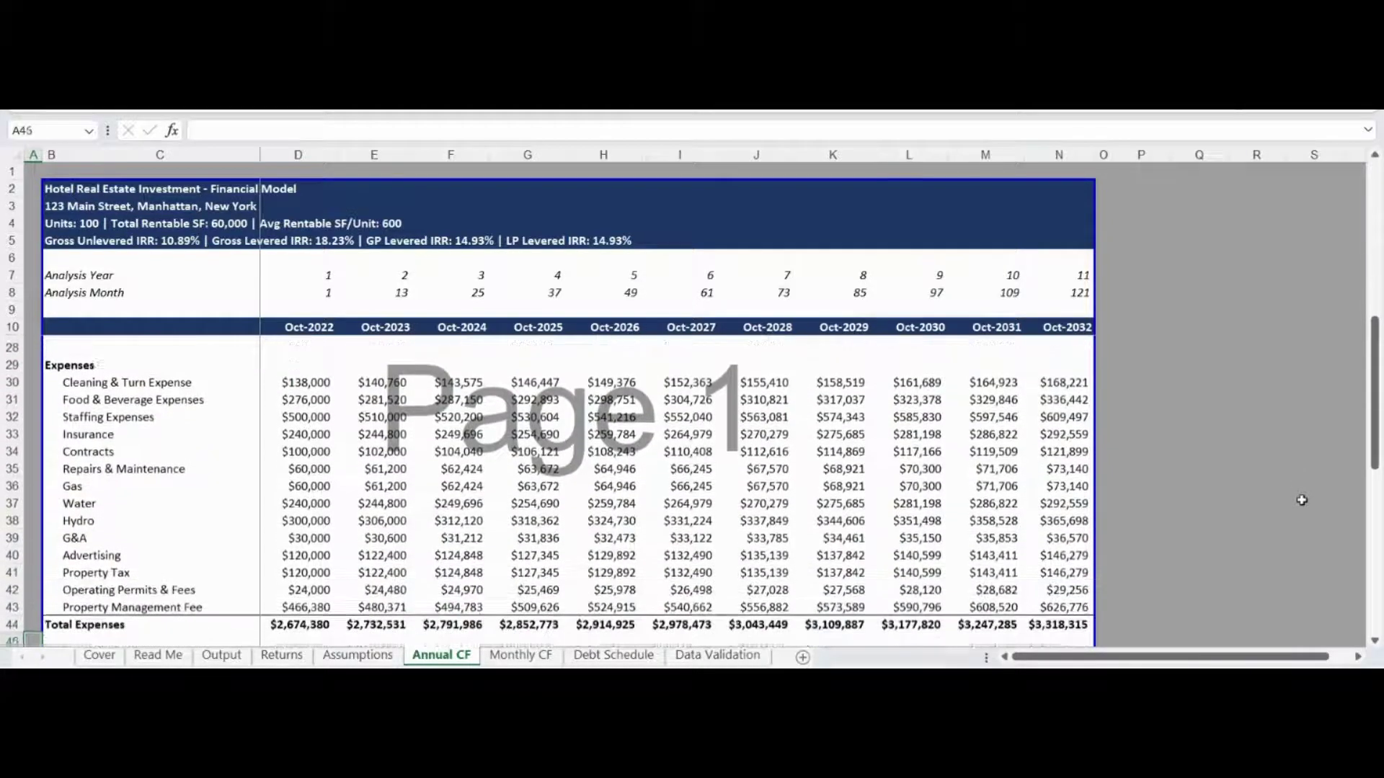
key("Up")
key("Up")
key("Up")
key("Up")
key("Up")
key("Up")
key("Up")
key("Up")
key("Up")
key("Up")
key("Up")
key("Up")
key("Up")
key("Up")
key("Up")
key("Up")
key("Up")
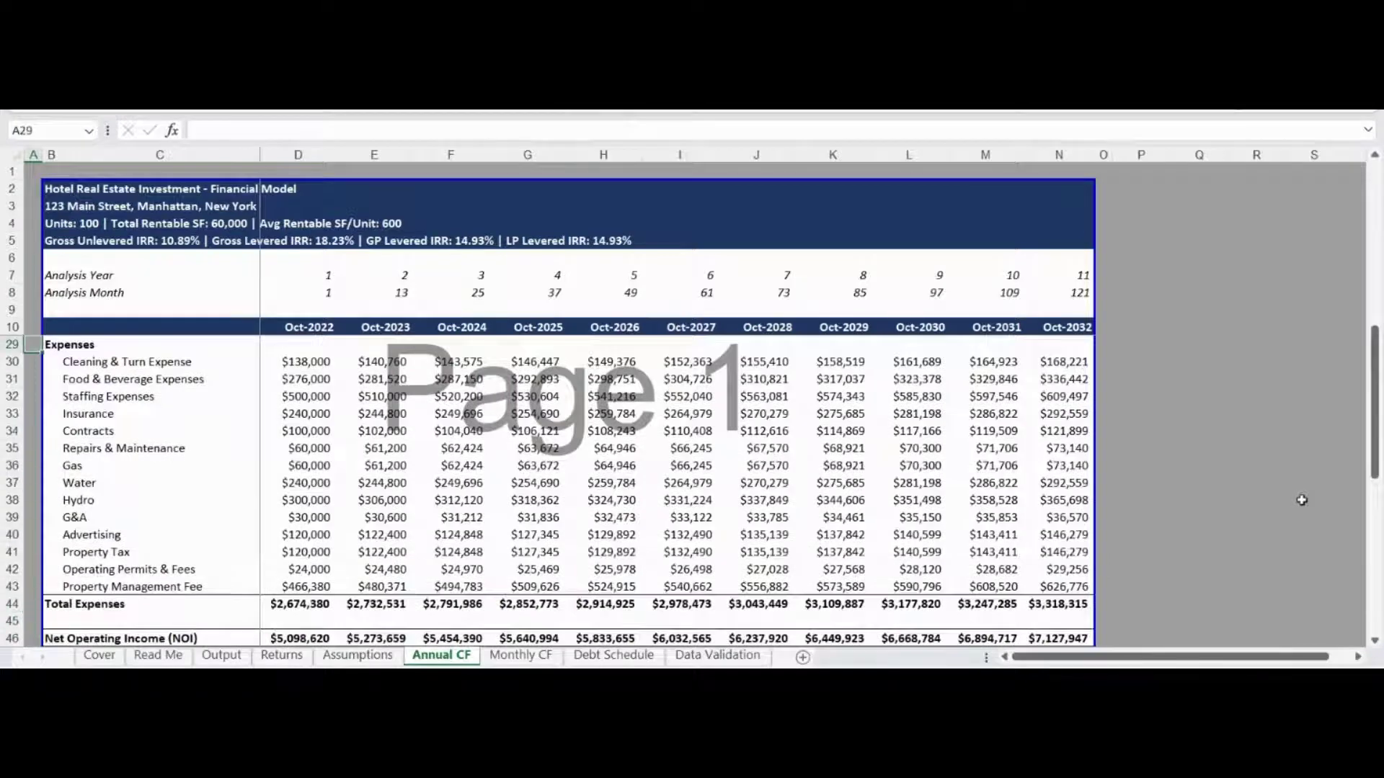
key("Down")
key("Down")
key("Down")
key("Down")
key("Down")
key("Down")
key("Down")
key("Down")
key("Down")
key("Down")
key("Down")
key("Down")
key("Down")
key("Down")
key("Down")
key("Down")
key("Down")
key("Down")
key("Down")
key("Down")
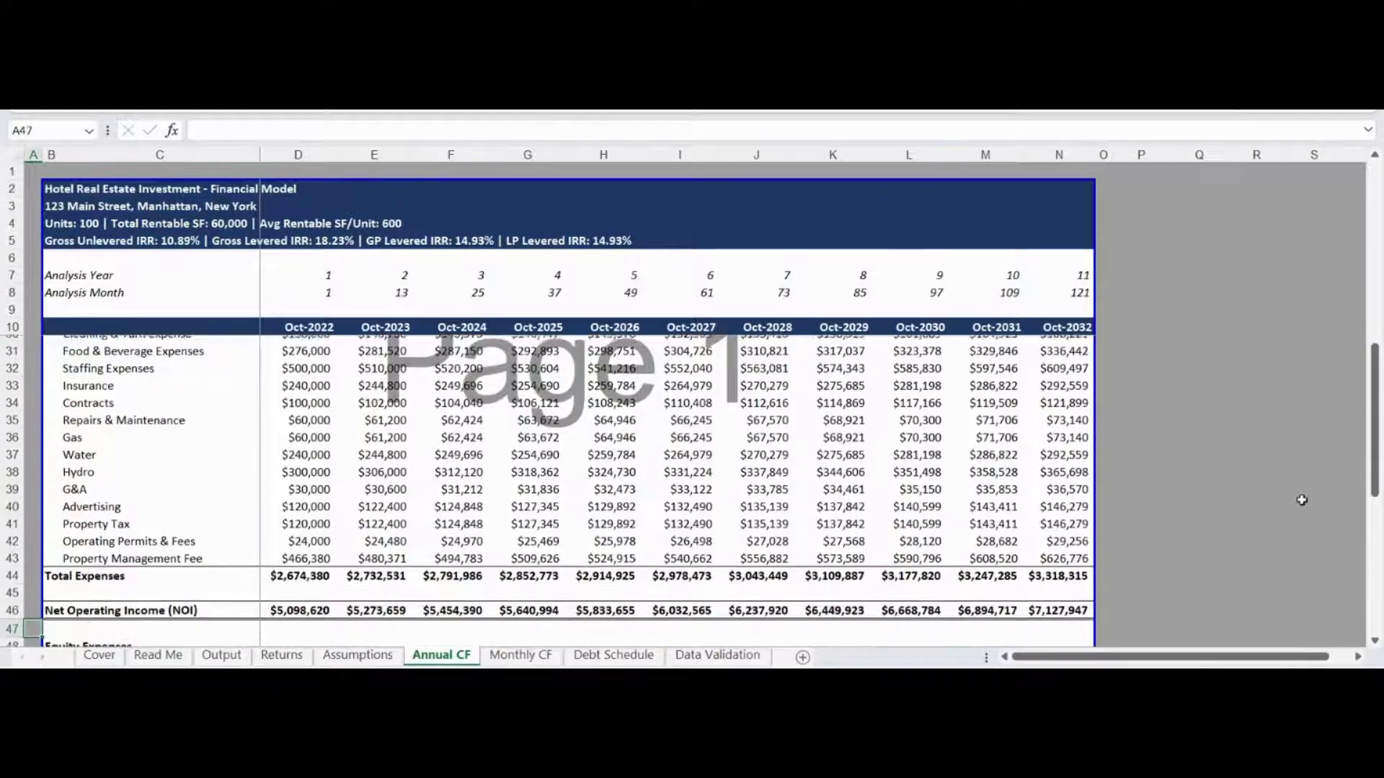
key("Down")
key("Down")
key("Down")
key("Down")
key("Down")
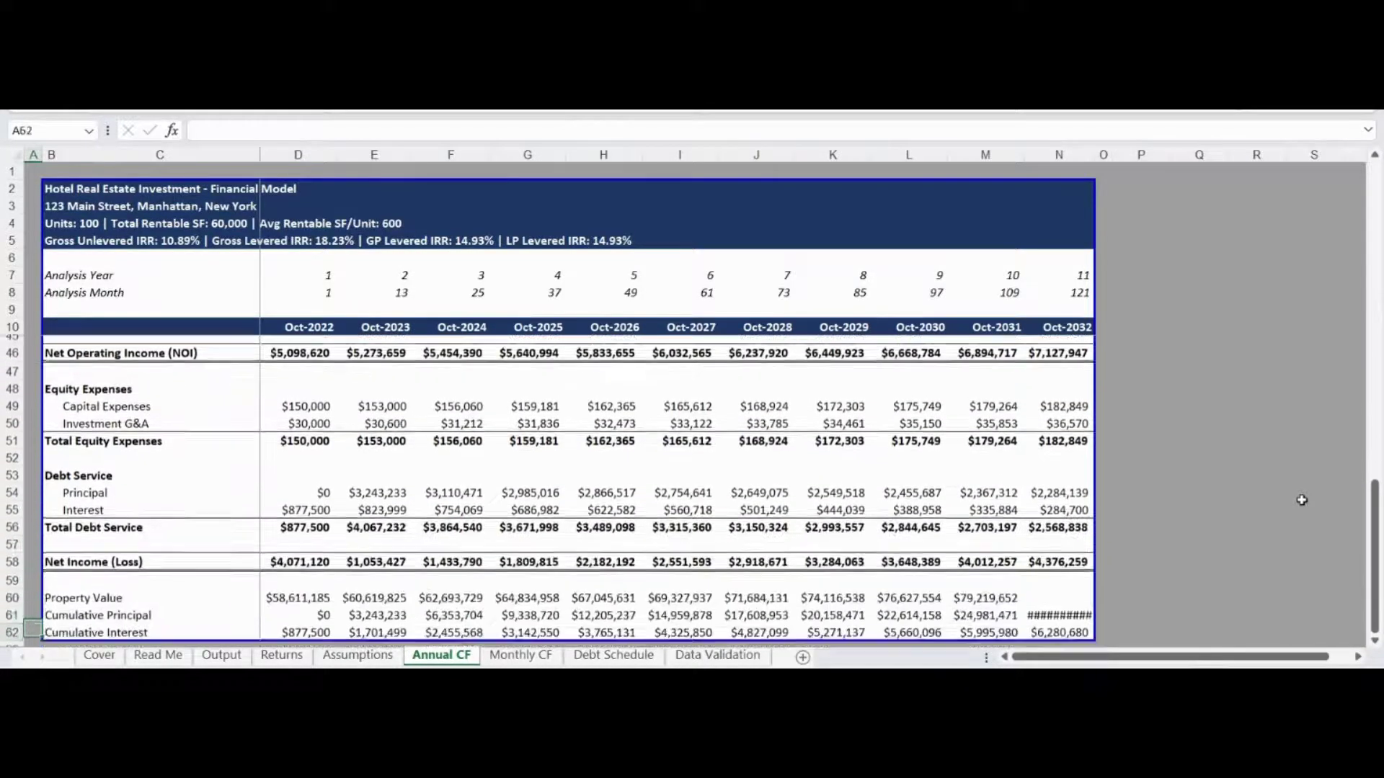
key("Up")
key("Up")
key("Up")
key("Up")
key("Up")
key("Up")
key("Up")
key("Up")
key("Up")
key("Up")
key("Up")
key("Up")
key("Up")
key("Up")
key("Up")
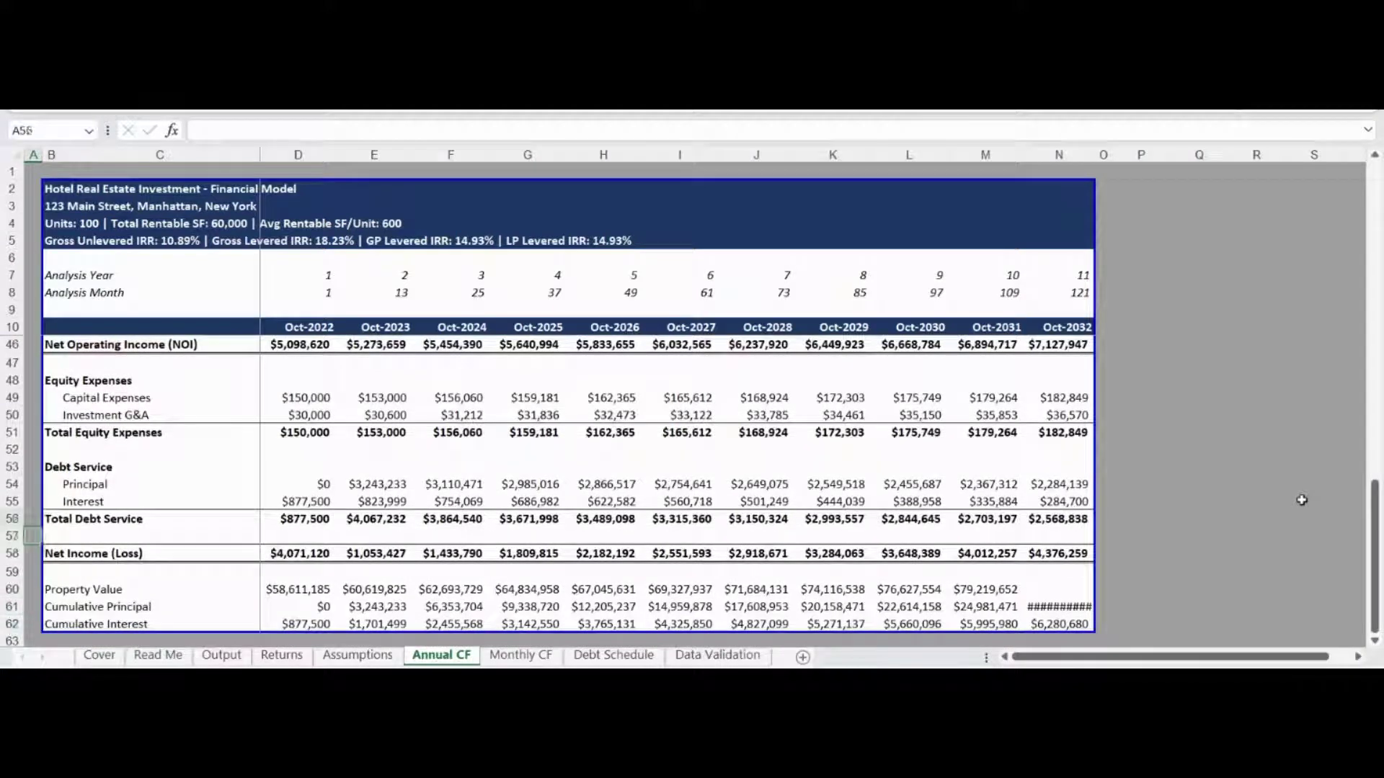
key("Up")
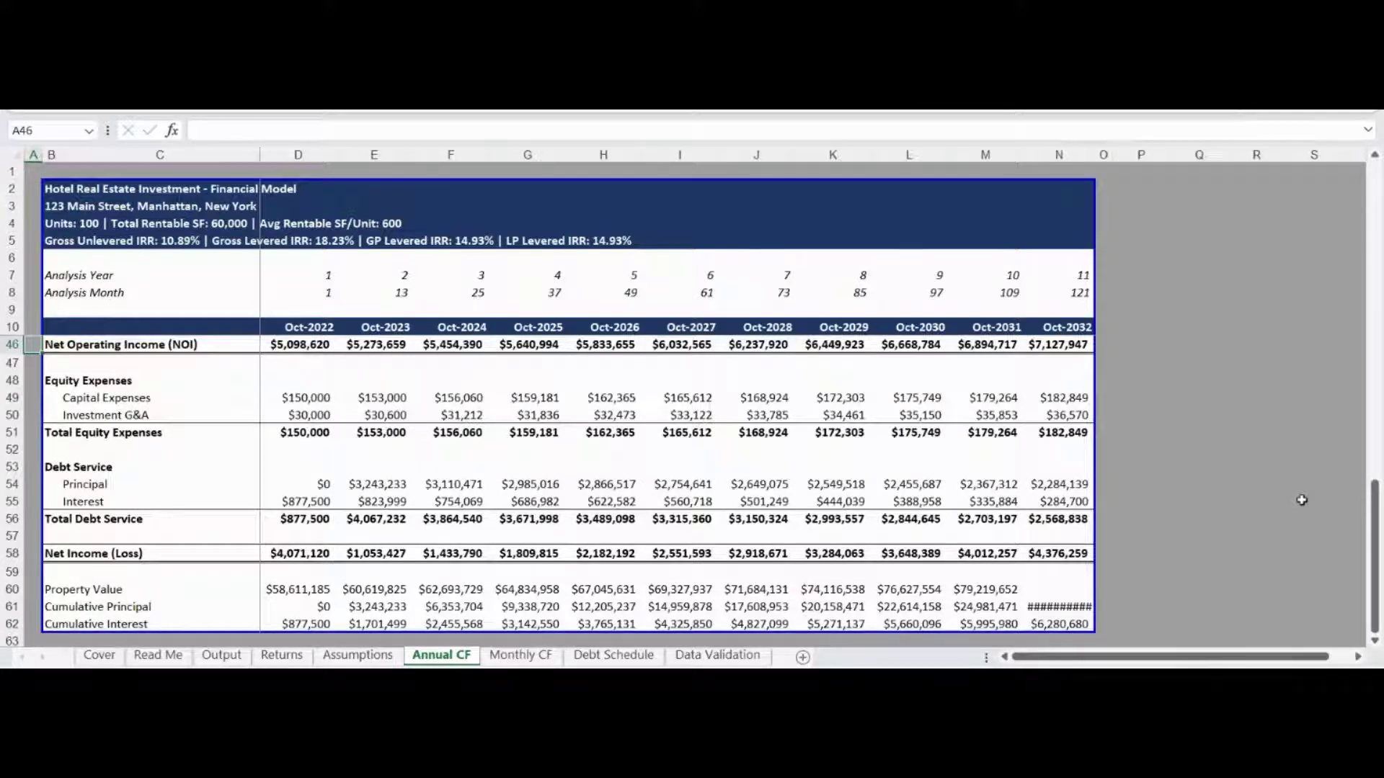
Switch to the Debt Schedule sheet showing the $39,000,000 loan and $170,091 scheduled payment
key("ctrl+Page_Down")
key("ctrl+Page_Down")
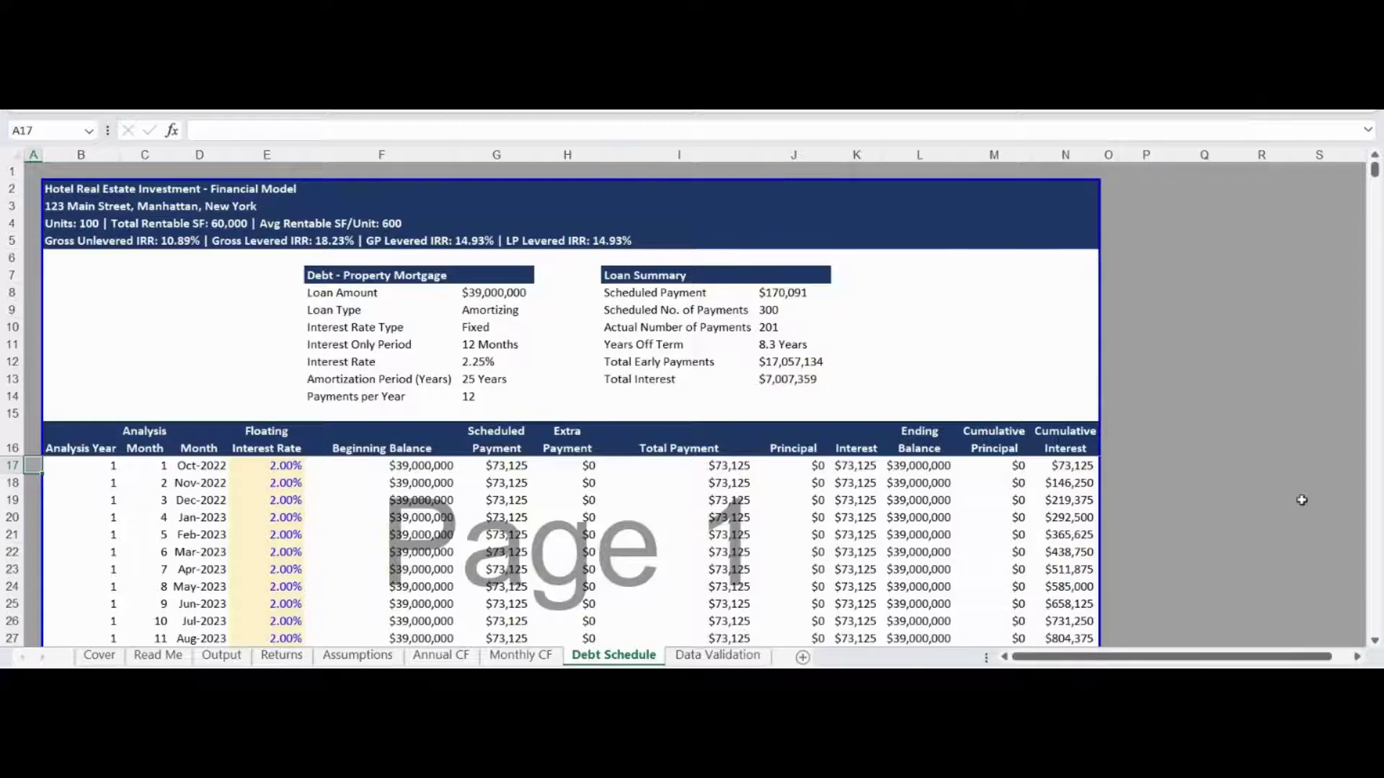
Switch to the Data Validation sheet listing hold periods 1–10, fee bases, currencies and mortgage types
key("ctrl+Page_Down")
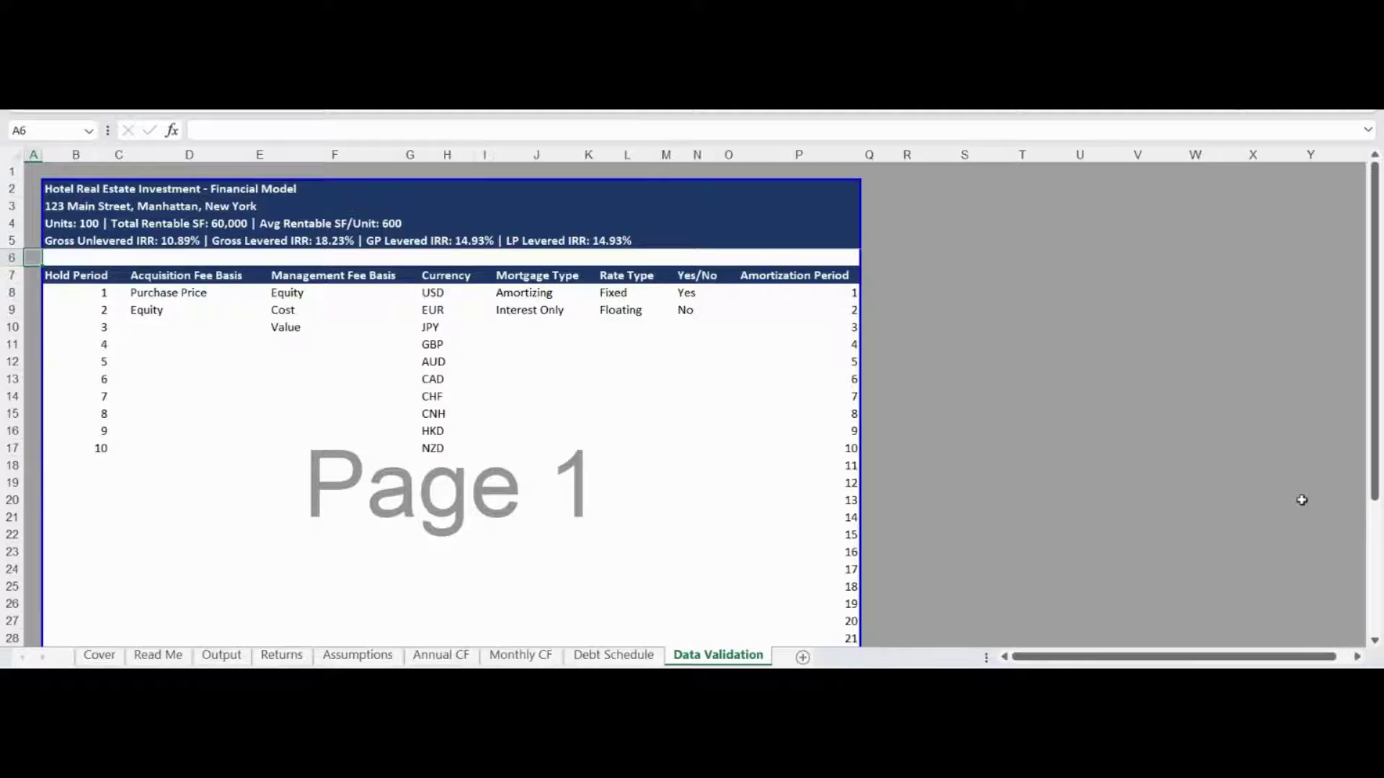
Open the Returns sheet and scroll through the Uses table and cash flow to the FFO/AFFO payout rows
key("ctrl+Page_Up")
key("ctrl+Page_Up")
key("ctrl+Page_Up")
key("ctrl+Page_Up")
key("ctrl+Page_Up")
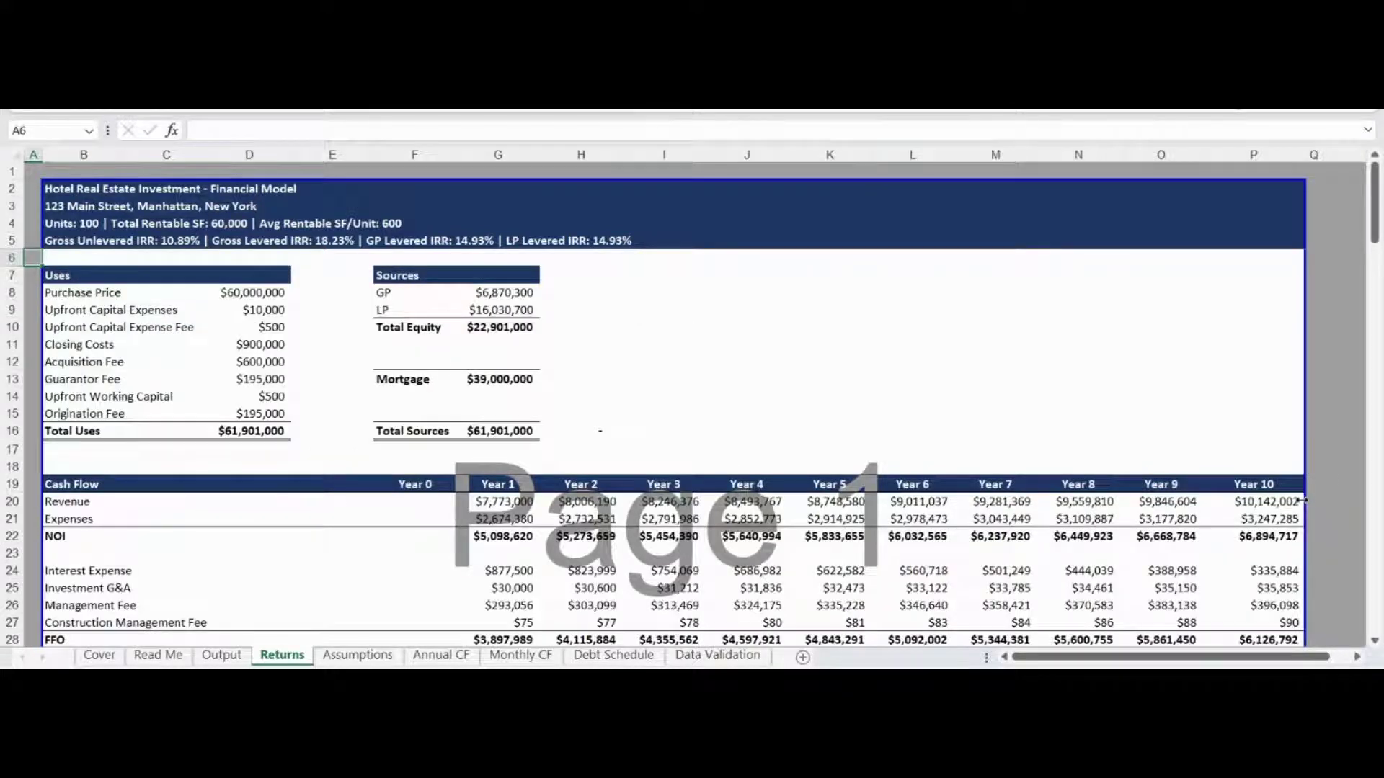
key("Down")
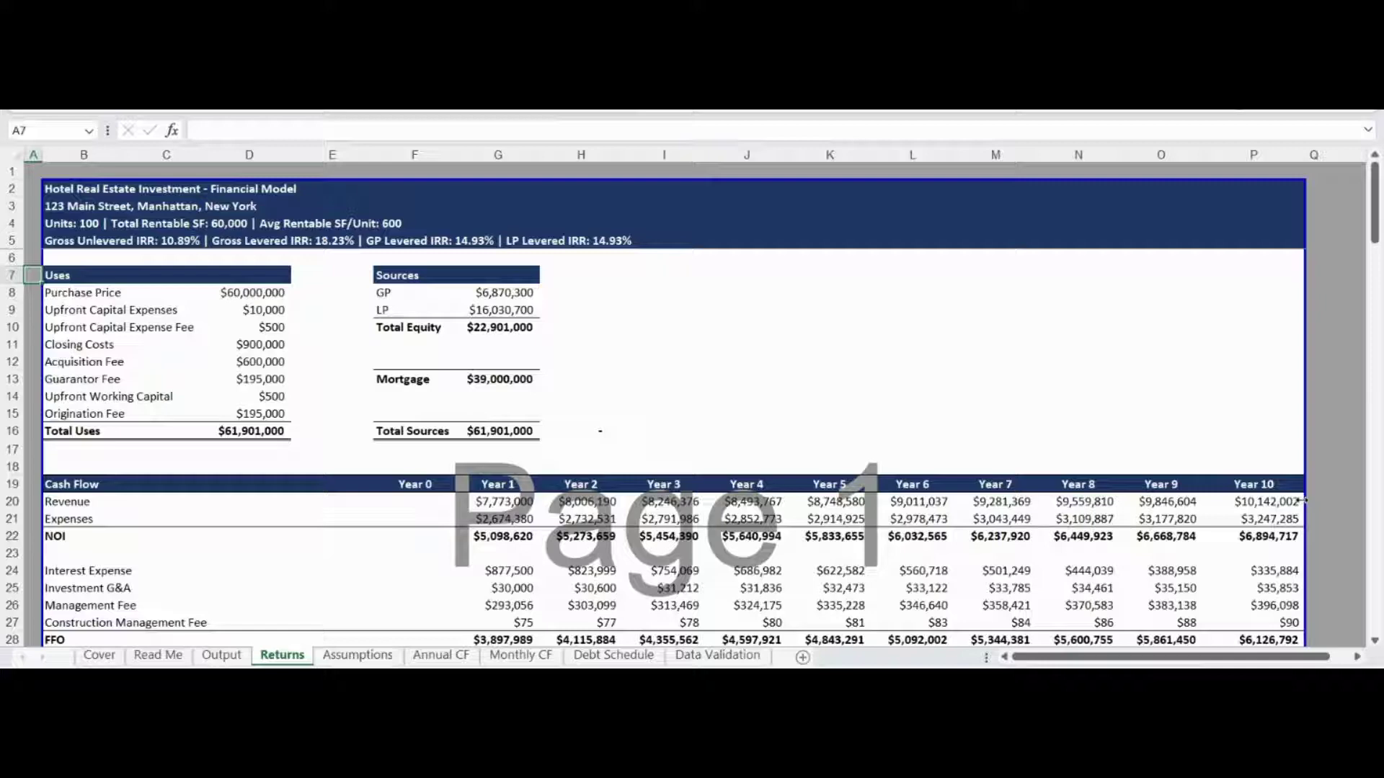
key("Down")
key("Down")
key("Down")
key("Down")
key("Down")
key("Down")
key("Down")
key("Down")
key("Down")
key("Down")
key("Down")
key("Down")
key("Down")
key("Down")
key("Down")
key("Down")
key("Down")
key("Down")
key("Down")
key("Down")
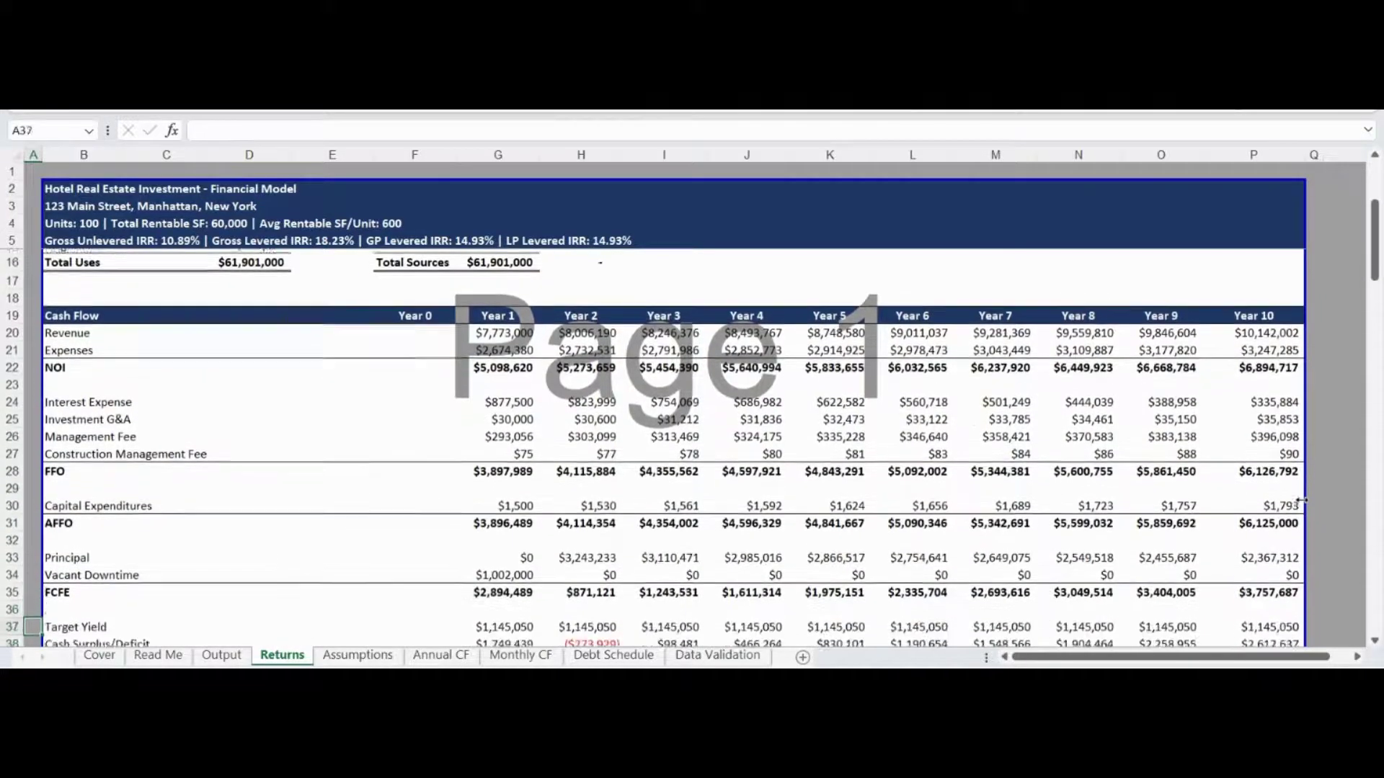
key("Down")
key("Down")
key("Down")
key("Down")
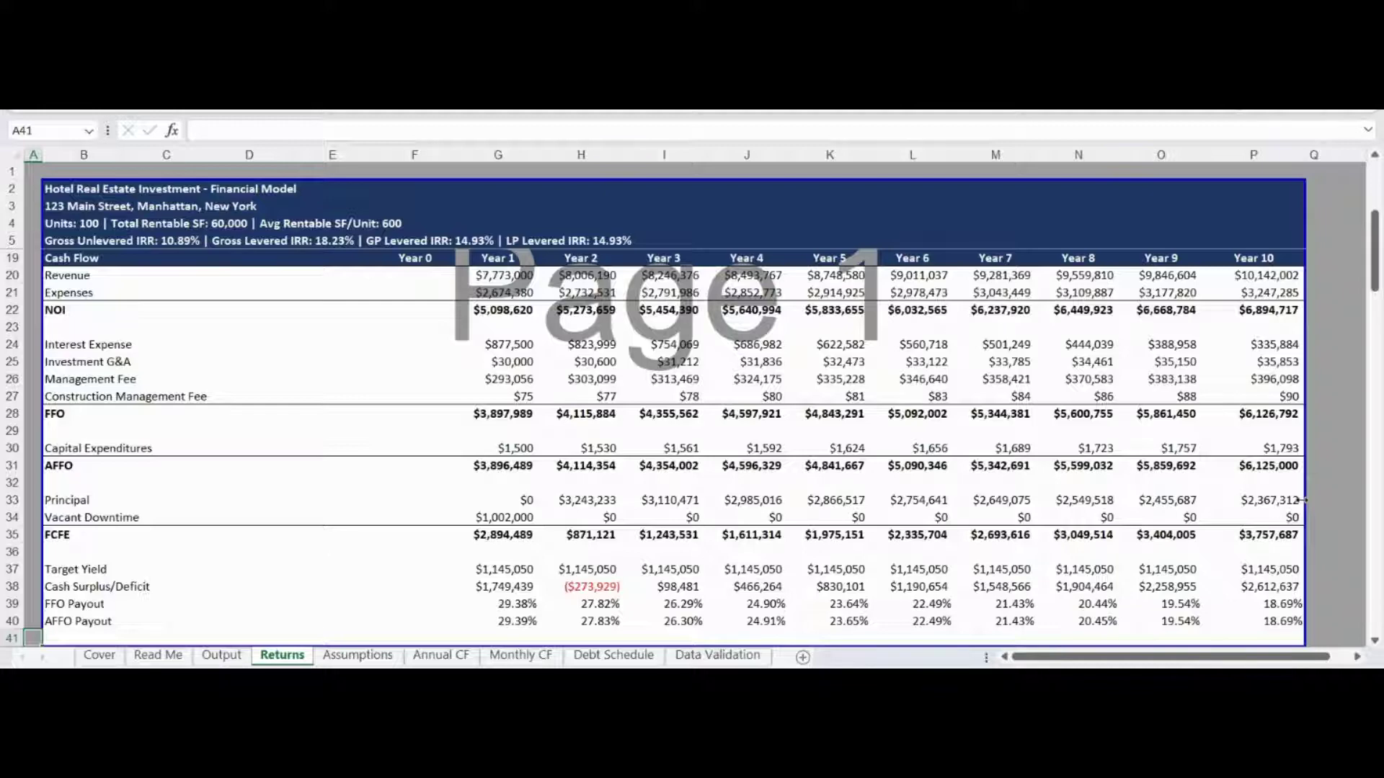
Inspect the Year 7 Investment G&A formula, then show the 10.89% Gross Unlevered IRR and 2.24x MoC
left_click(992, 362)
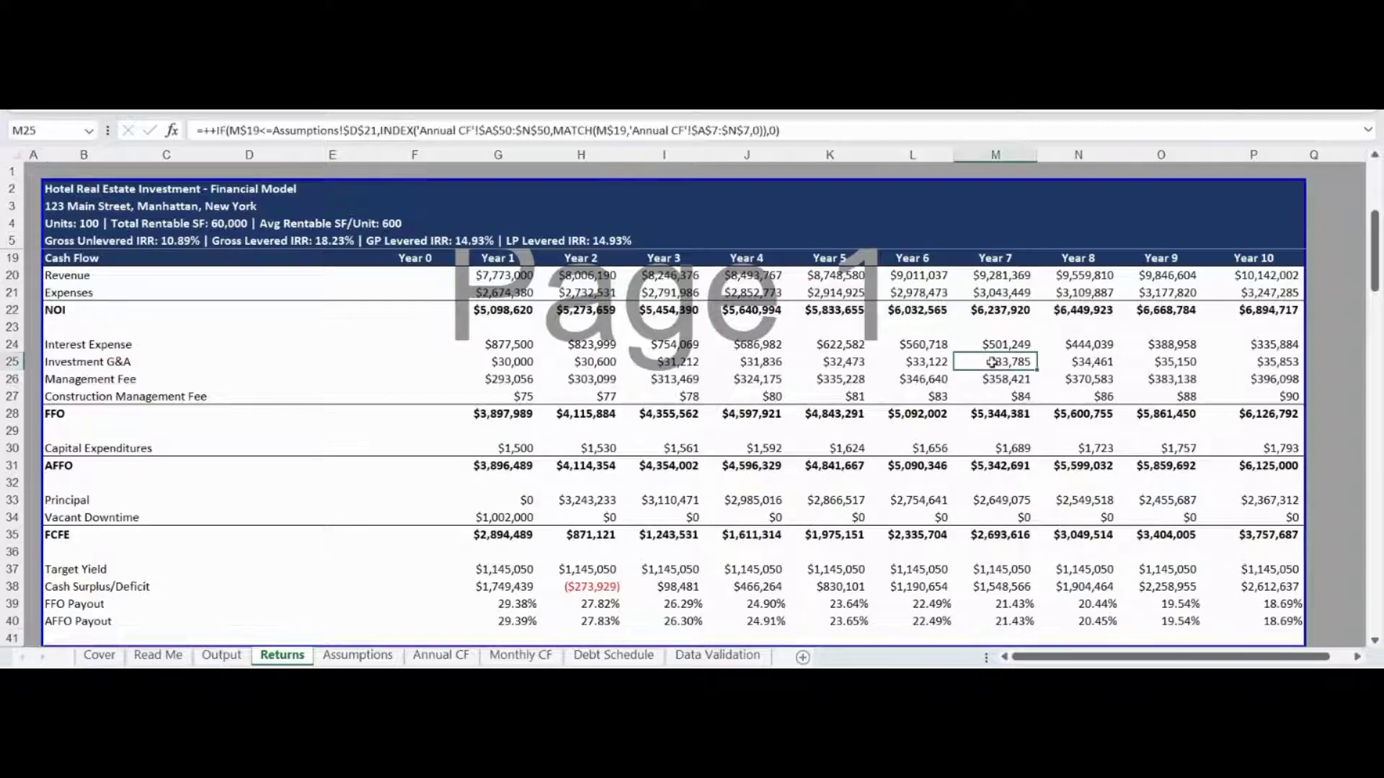
key("Home")
key("Up")
key("Up")
key("Up")
key("Up")
key("Up")
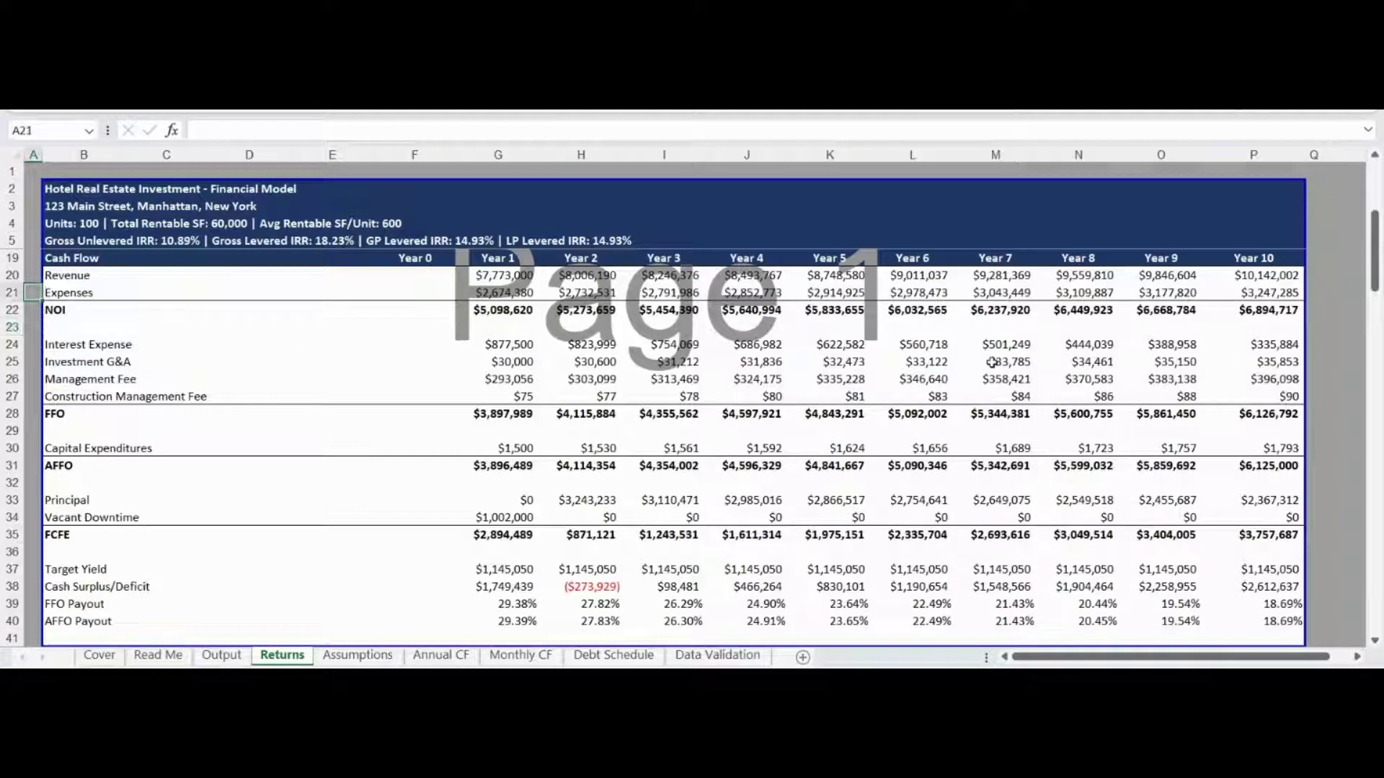
key("Up")
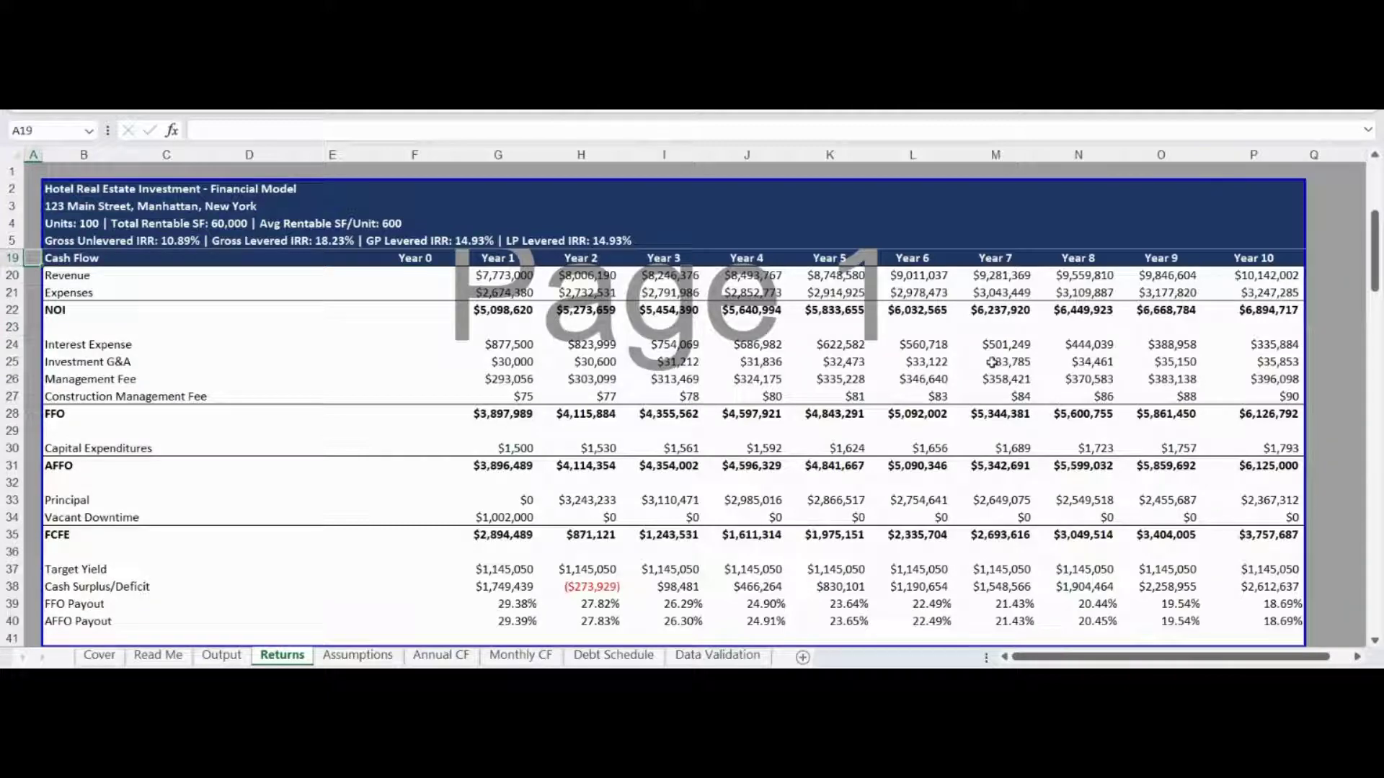
key("Down")
key("Down")
key("Down")
key("Down")
key("Down")
key("Down")
key("Down")
key("Down")
key("Down")
key("Down")
key("Down")
key("Down")
key("Down")
key("Down")
key("Down")
key("Down")
key("Down")
key("Down")
key("Down")
key("Down")
key("Down")
key("Down")
key("Down")
key("Down")
key("Down")
key("Down")
key("Down")
key("Down")
key("Down")
key("Down")
key("Down")
key("Down")
key("Down")
key("Down")
key("Down")
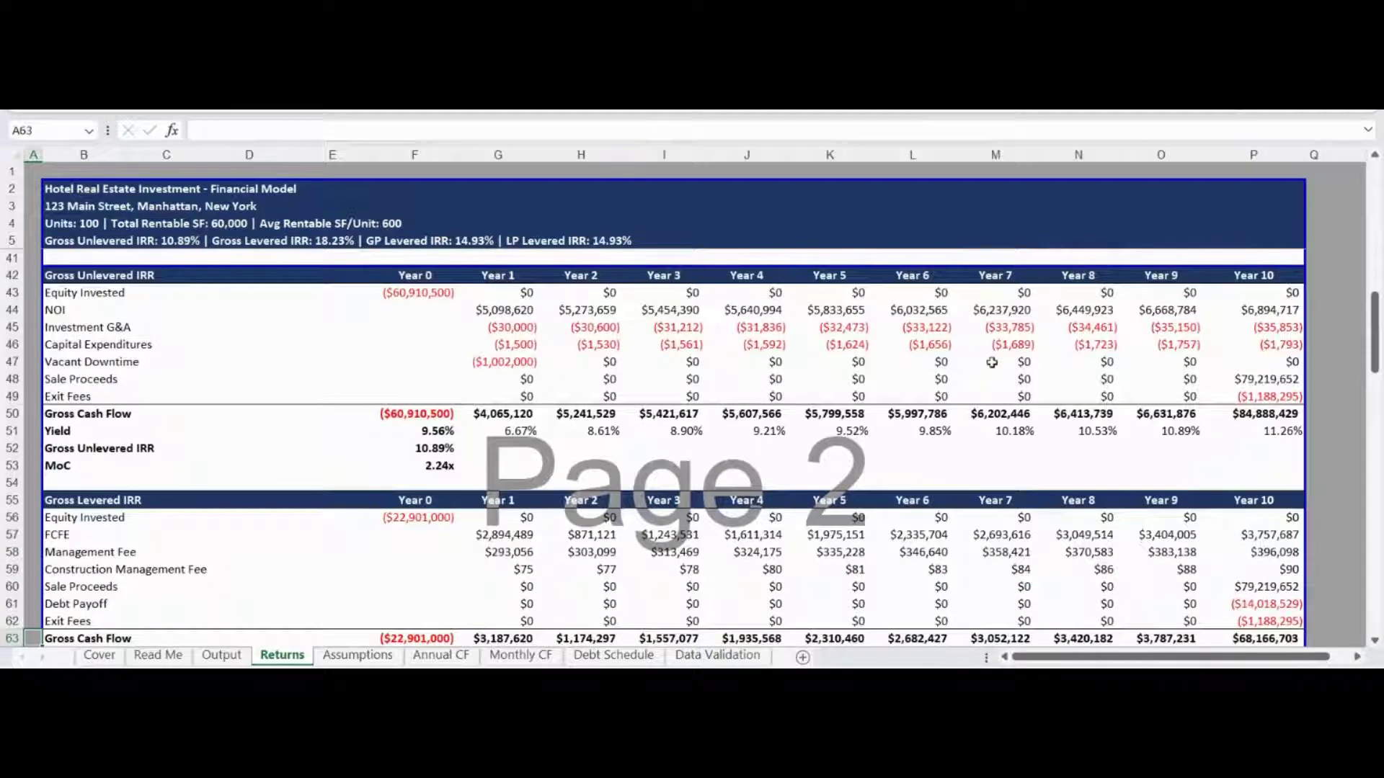
Scroll past the gross (18.23%), GP and LP levered IRR blocks to the waterfall's return-of-capital rows
key("Up")
key("Up")
key("Up")
key("Up")
key("Up")
key("Up")
key("Up")
key("Up")
key("Up")
key("Up")
key("Up")
key("Up")
key("Up")
key("Up")
key("Up")
key("Up")
key("Up")
key("Up")
key("Up")
key("Up")
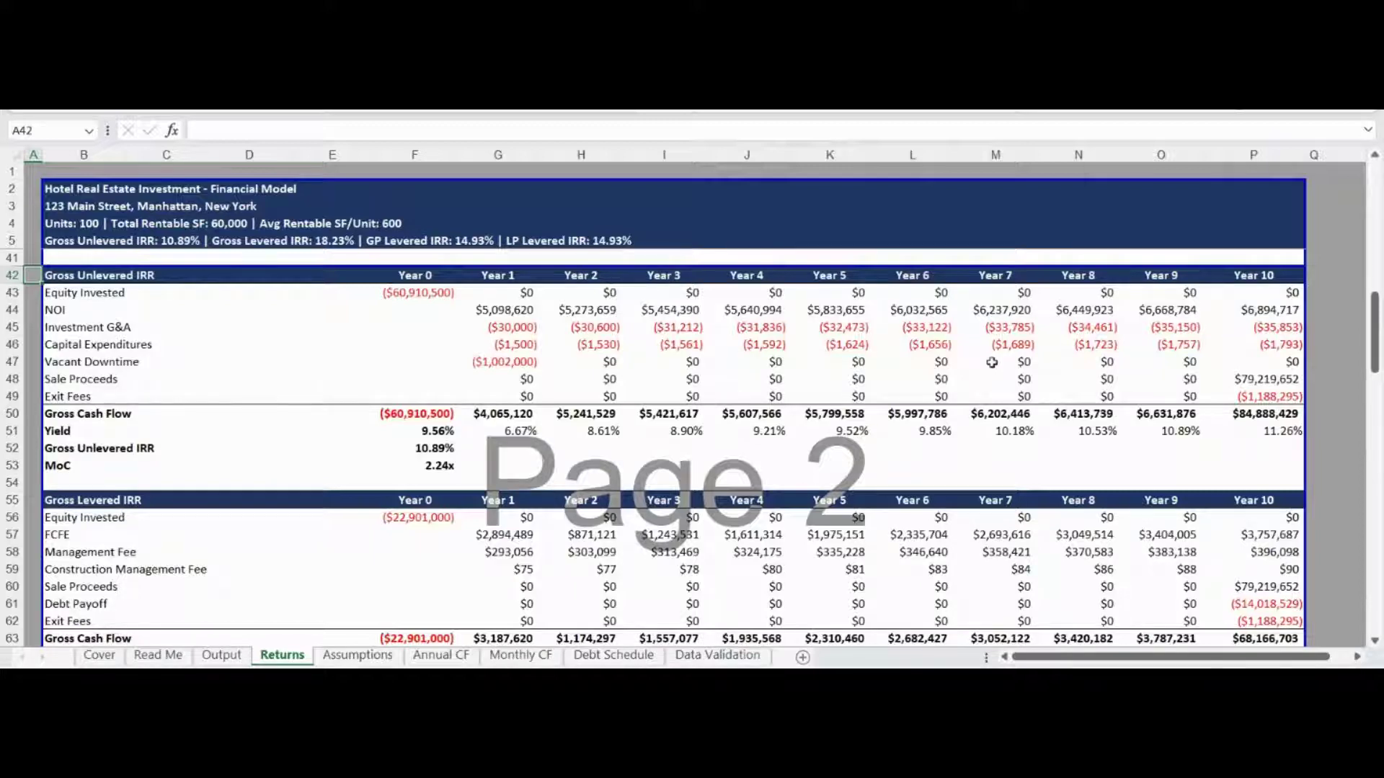
key("Page_Down")
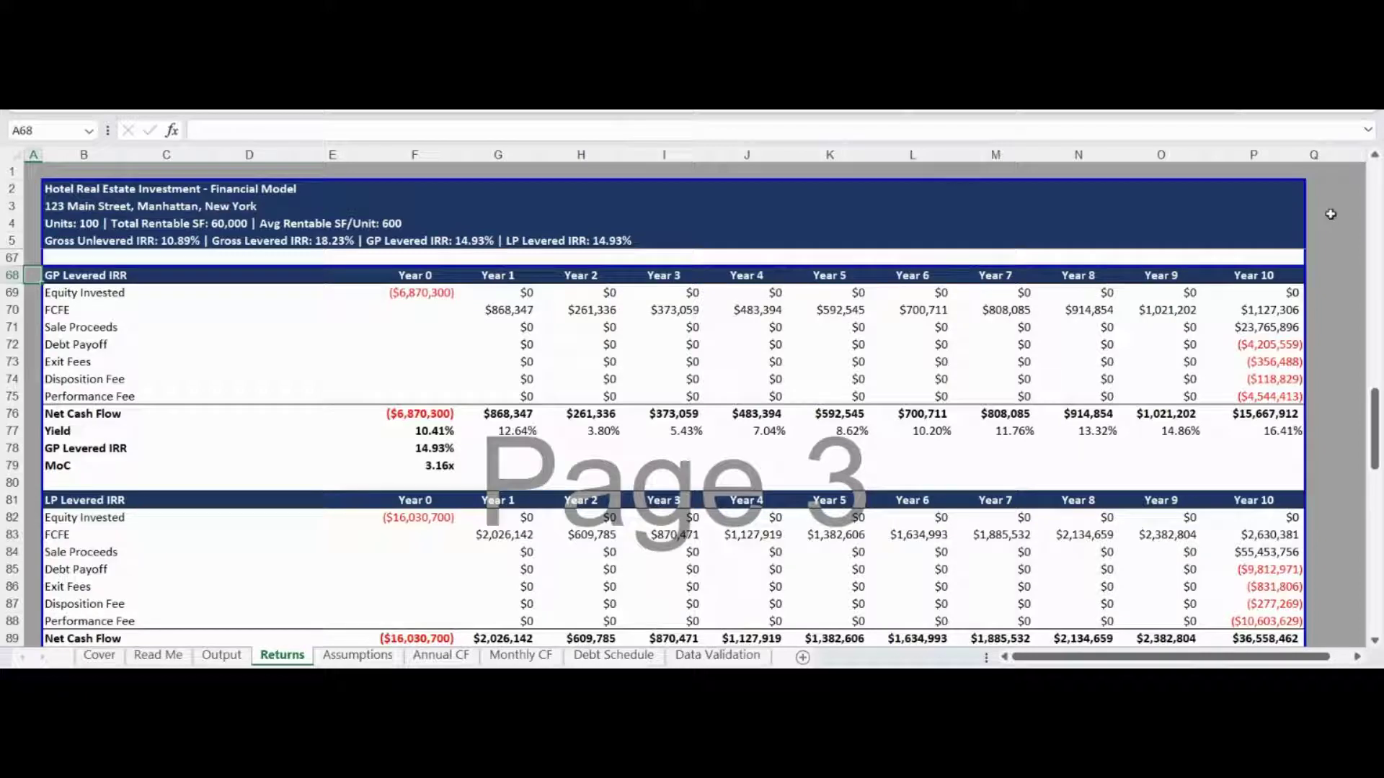
key("Down")
key("Down")
key("Down")
key("Down")
key("Down")
key("Down")
key("Down")
key("Down")
key("Down")
key("Down")
key("Down")
key("Down")
key("Down")
key("Down")
key("Down")
key("Down")
key("Down")
key("Down")
key("Down")
key("Down")
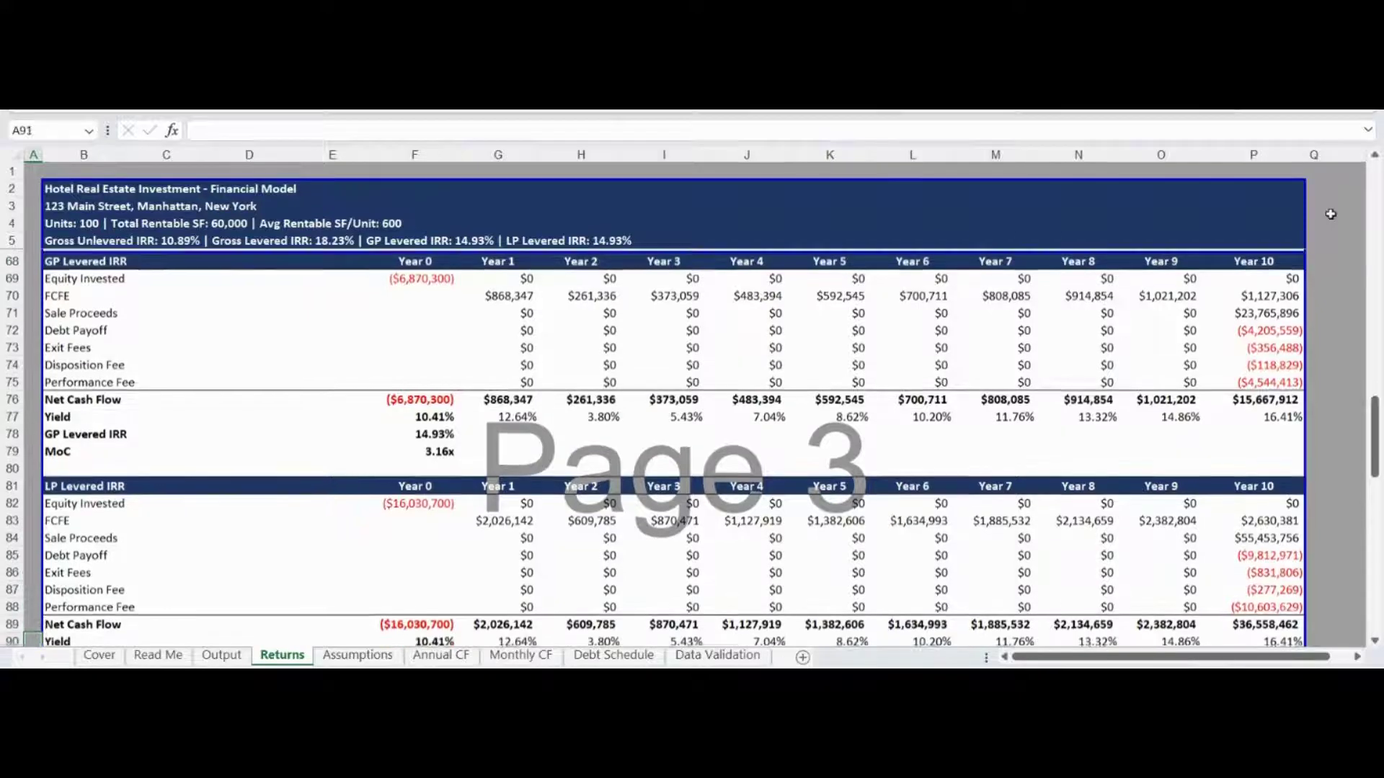
key("Down")
key("Down")
key("Down")
key("Down")
key("Down")
key("Down")
key("Down")
key("Down")
key("Down")
key("Down")
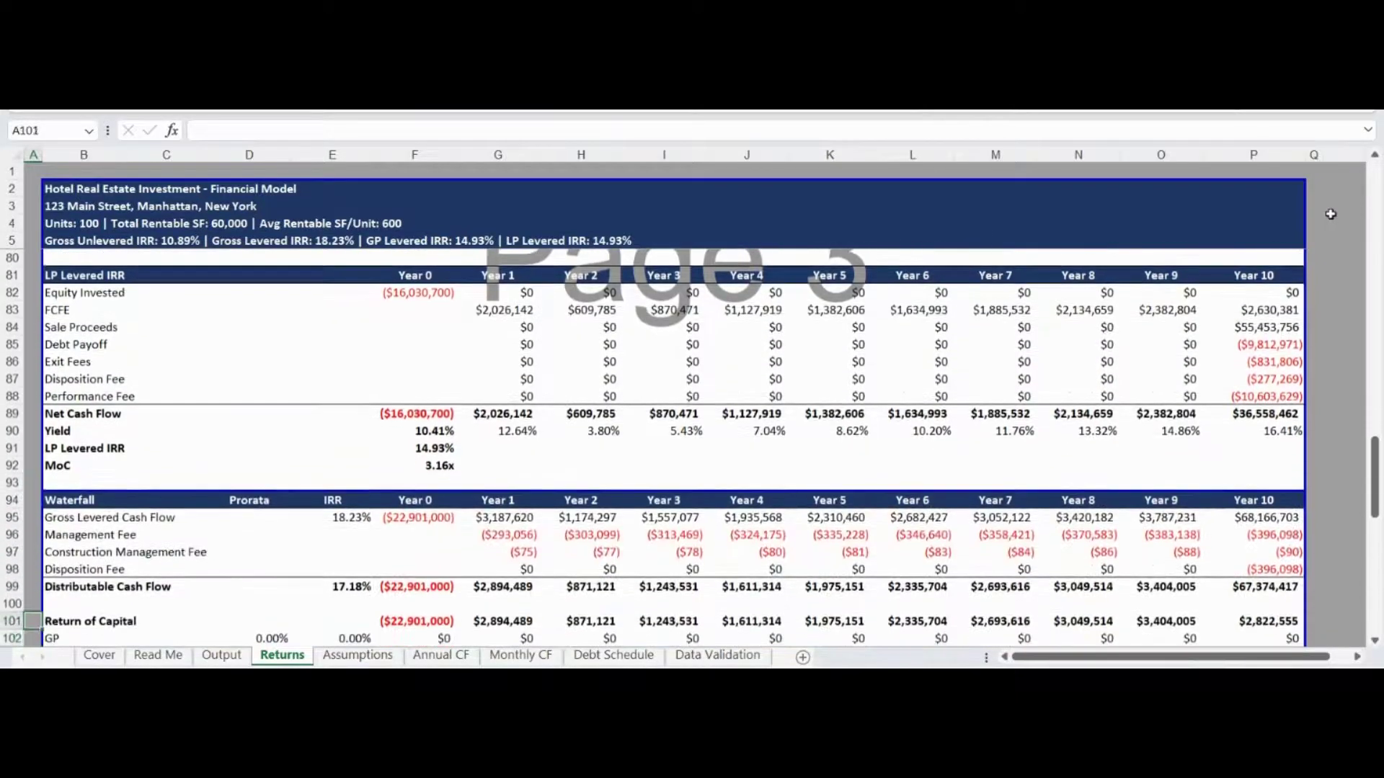
key("Down")
key("Down")
key("Down")
key("Down")
key("Down")
key("Down")
key("Down")
key("Down")
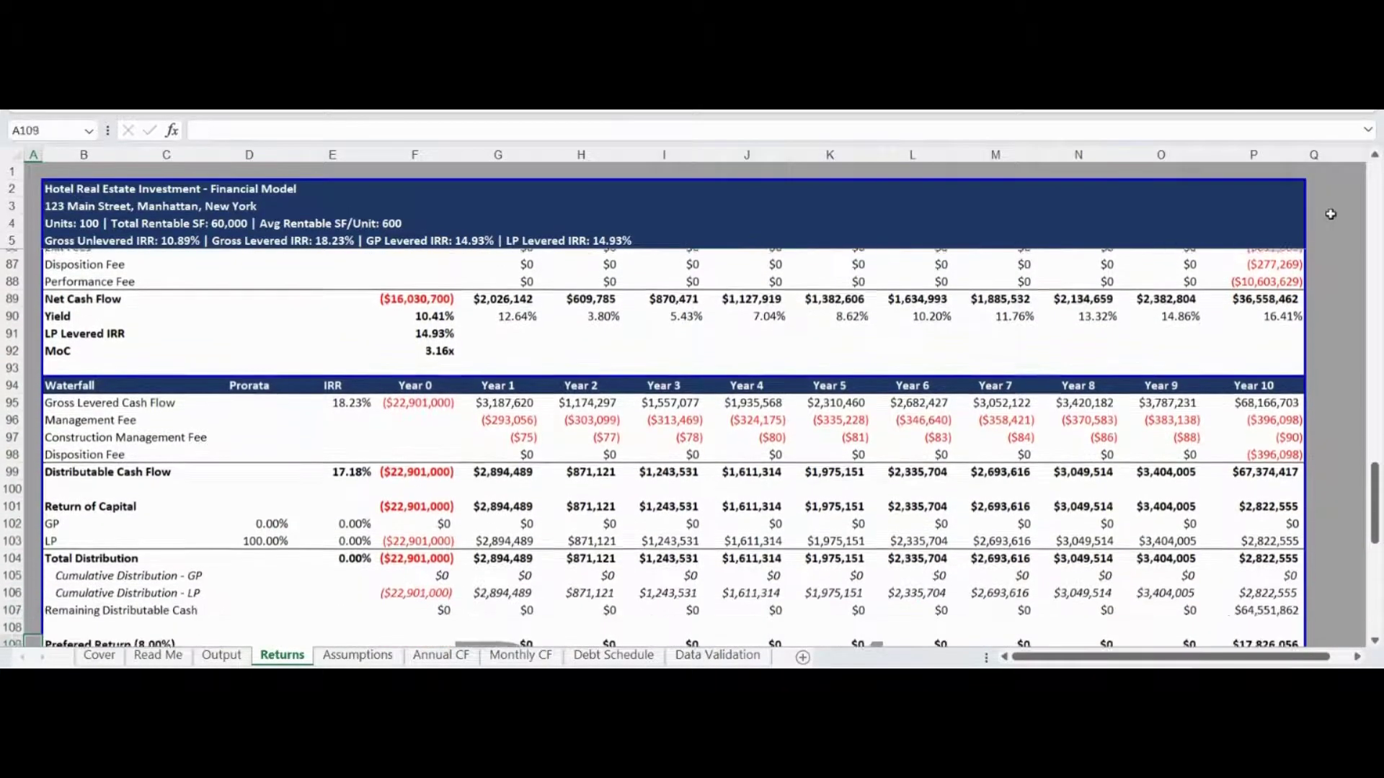
Review the waterfall's preferred return, Tier 1 and Tier 2 rows: $67,374,417 distributed, LP IRR 14.93%
key("Down")
key("Down")
key("Down")
key("Down")
key("Down")
key("Down")
key("Up")
key("Up")
key("Up")
key("Up")
key("Up")
key("Up")
key("Up")
key("Up")
key("Up")
key("Up")
key("Up")
key("Up")
key("Up")
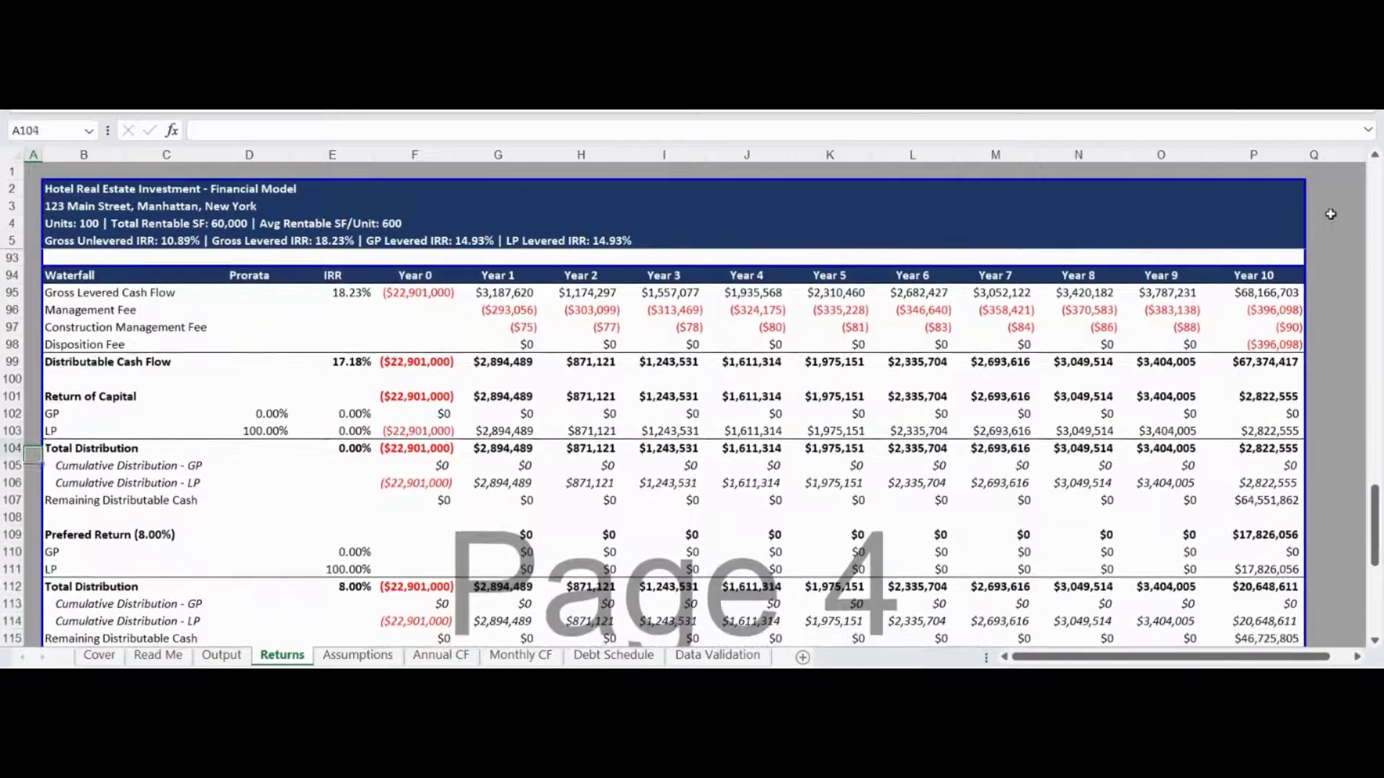
key("Up")
key("Up")
key("Up")
key("Up")
key("Up")
key("Up")
key("Up")
key("Up")
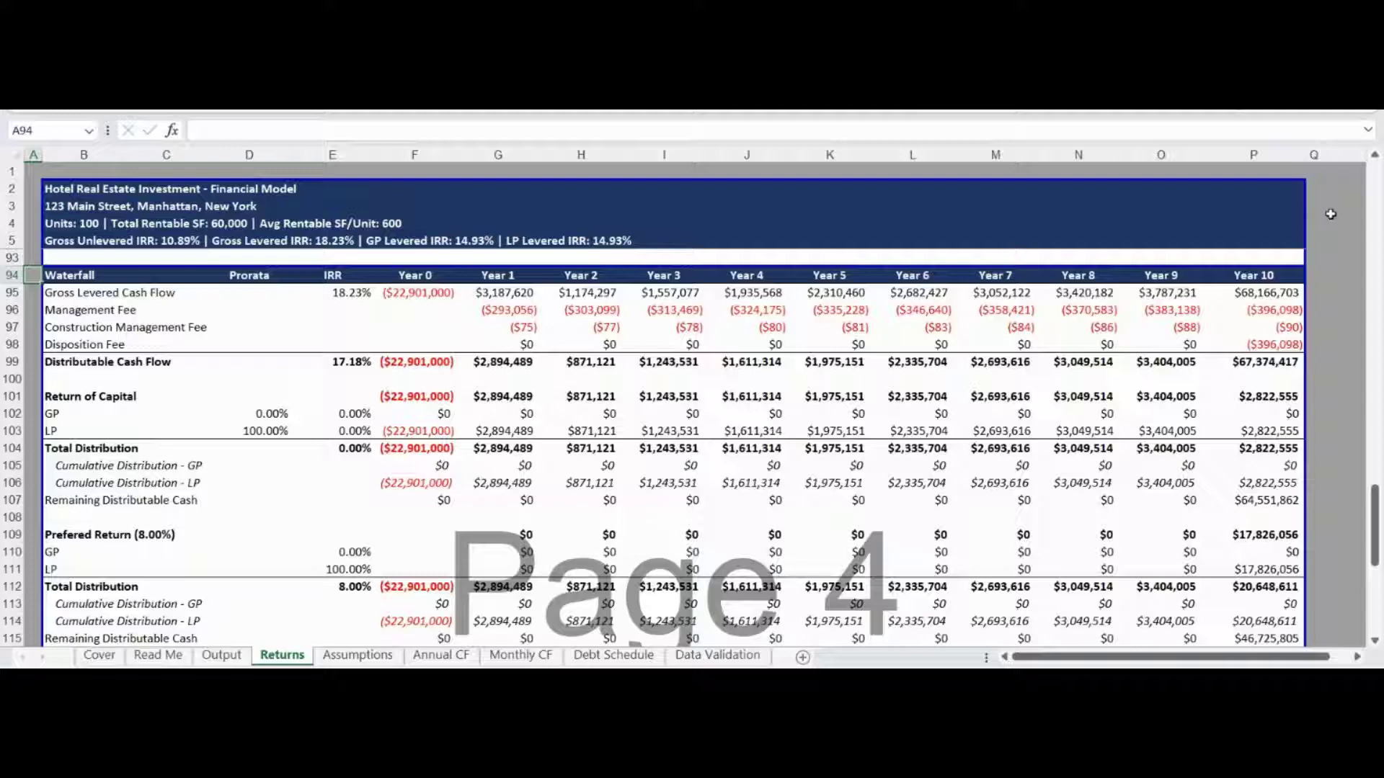
key("Down")
key("Down")
key("Down")
key("Down")
key("Down")
key("Down")
key("Down")
key("Down")
key("Down")
key("Down")
key("Down")
key("Down")
key("Down")
key("Down")
key("Down")
key("Down")
key("Down")
key("Down")
key("Down")
key("Down")
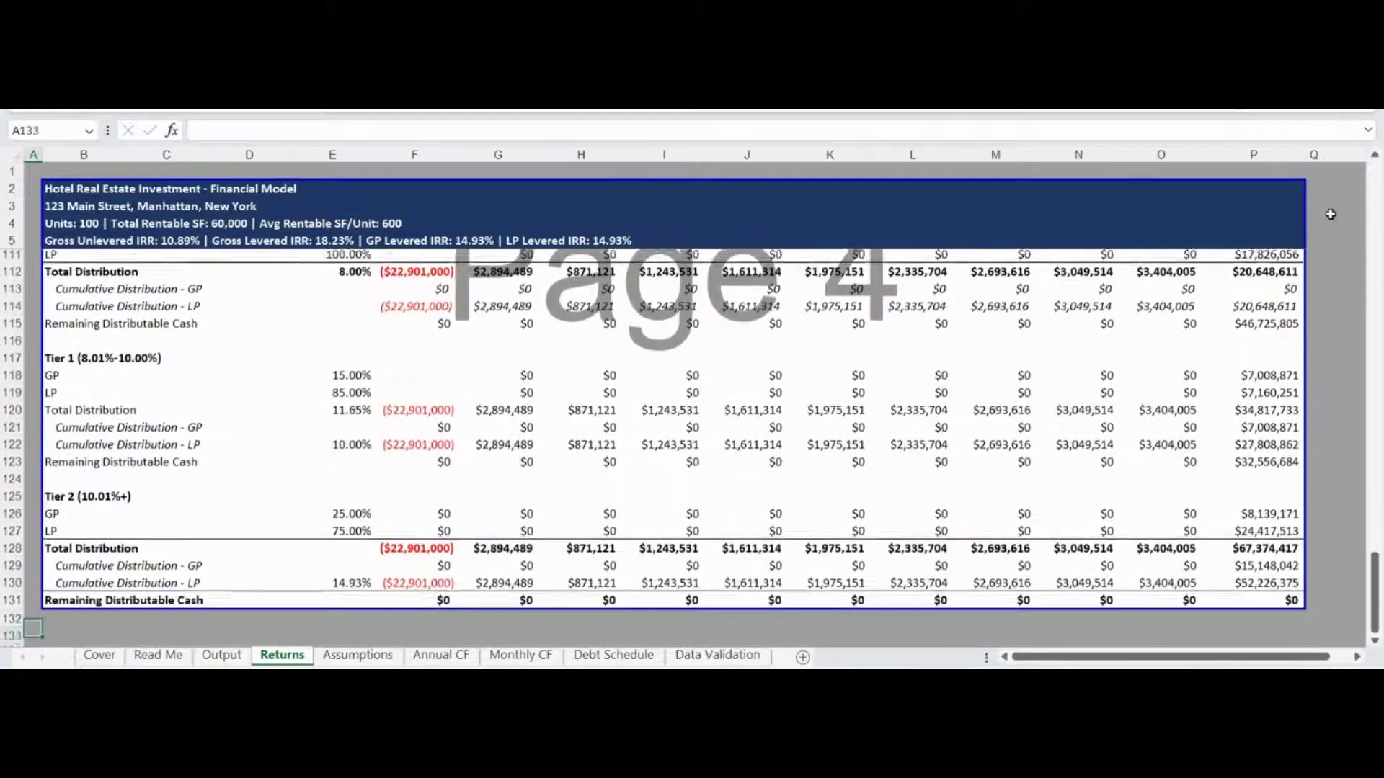
key("Down")
key("Down")
key("Down")
key("Down")
key("Up")
key("Up")
key("Up")
key("Up")
key("Up")
key("Up")
key("Up")
key("Up")
key("Up")
key("Up")
key("Up")
key("Up")
key("Up")
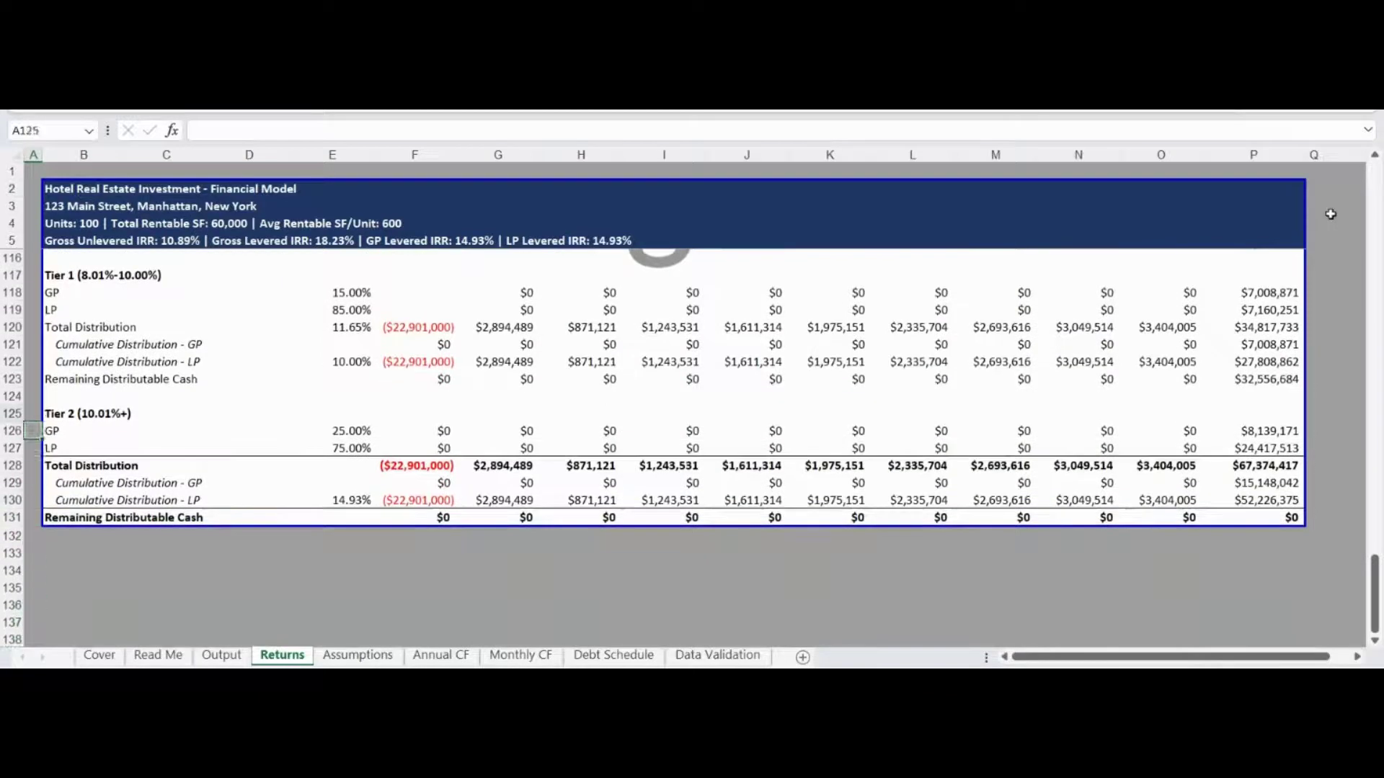
key("Up")
key("Up")
key("Up")
key("Up")
key("Up")
key("Up")
key("Up")
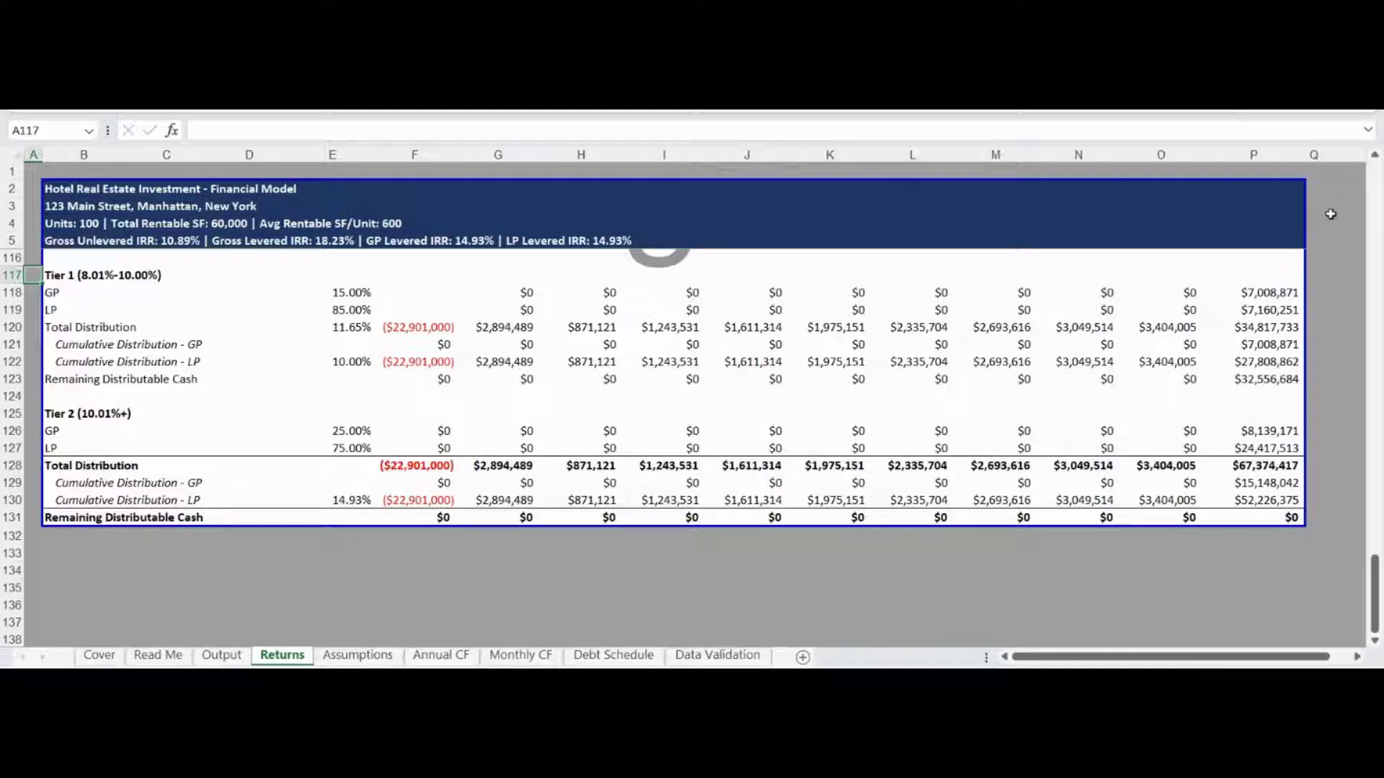
Switch to the Output sheet and view the IRR Comparison and Debt Balance charts
key("ctrl+Page_Up")
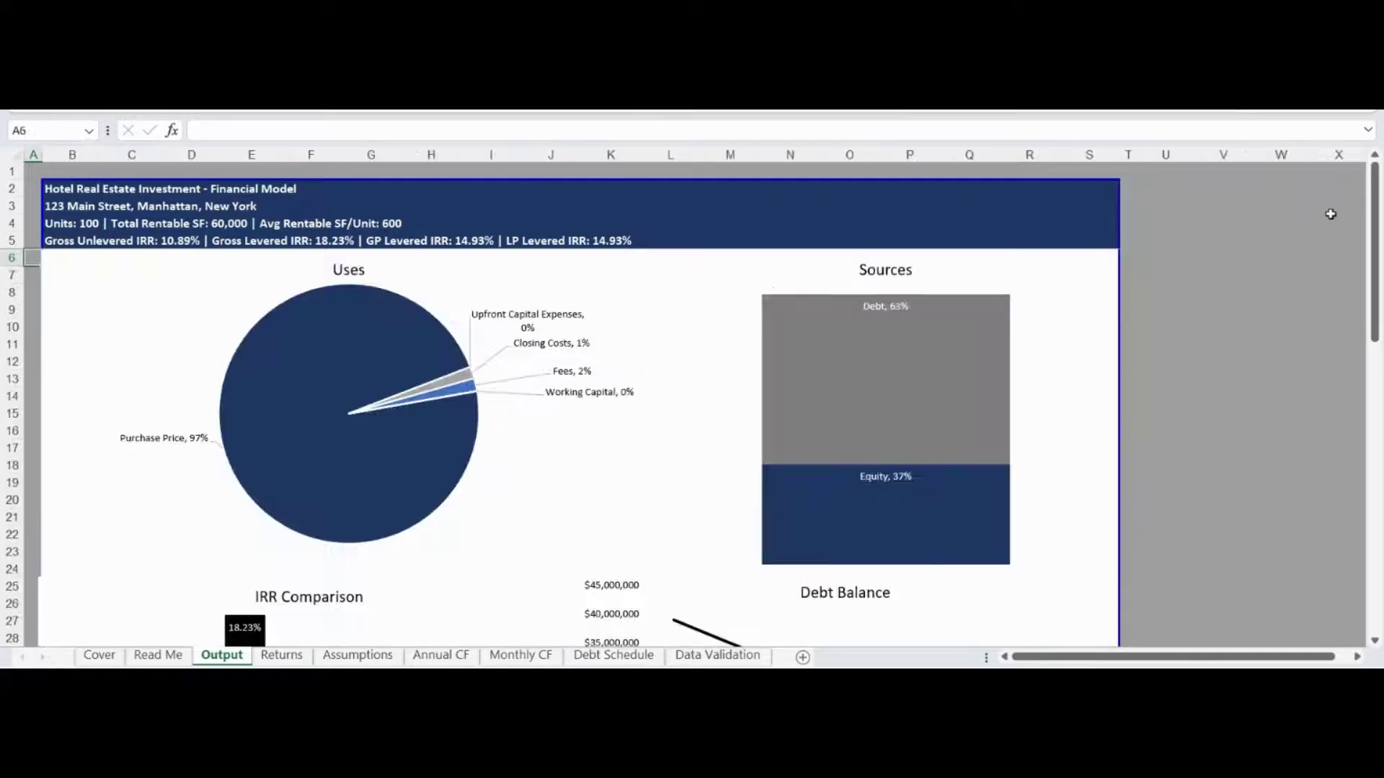
key("Up")
key("Down")
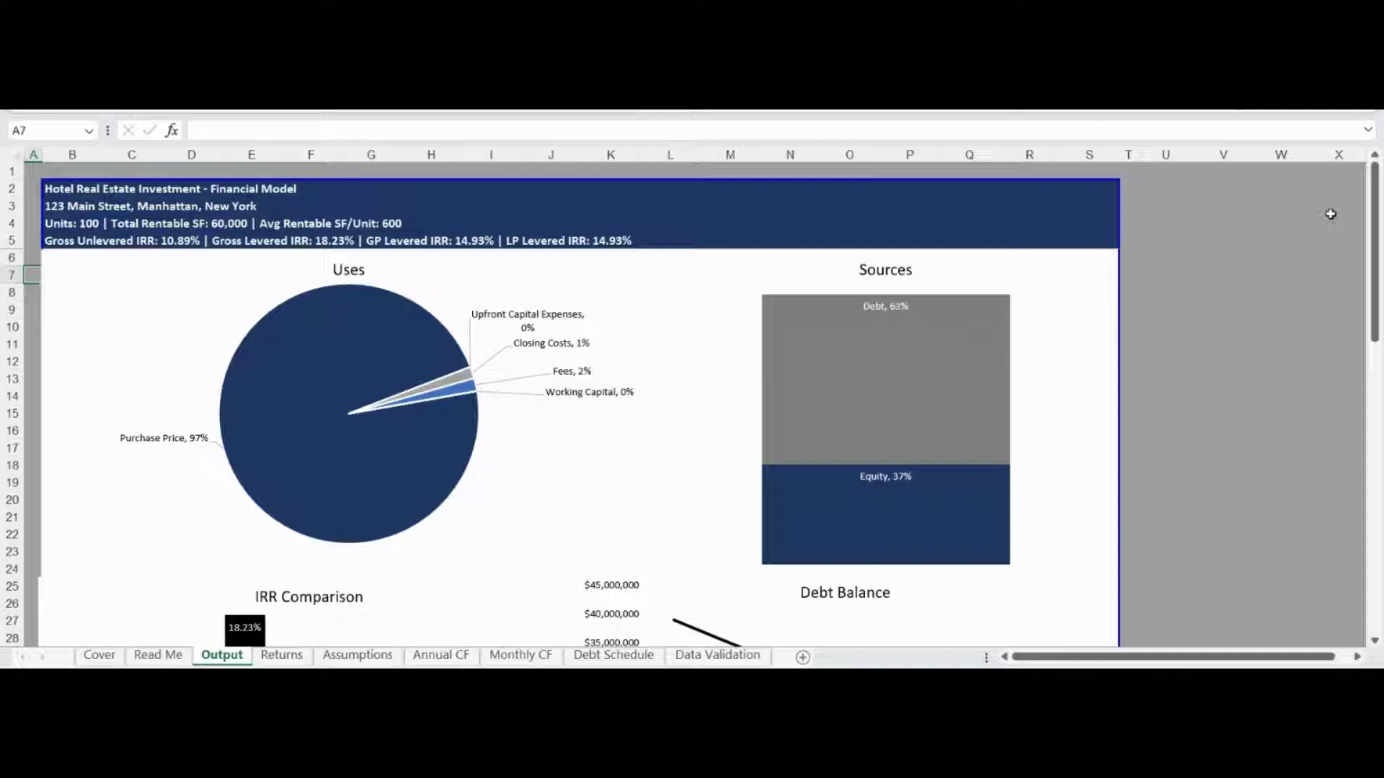
key("Down")
key("Down")
key("Down")
key("Down")
key("Down")
key("Down")
key("Down")
key("Down")
key("Down")
key("Down")
key("Down")
key("Down")
key("Down")
key("Down")
key("Down")
key("Down")
key("Down")
key("Down")
key("Down")
key("Down")
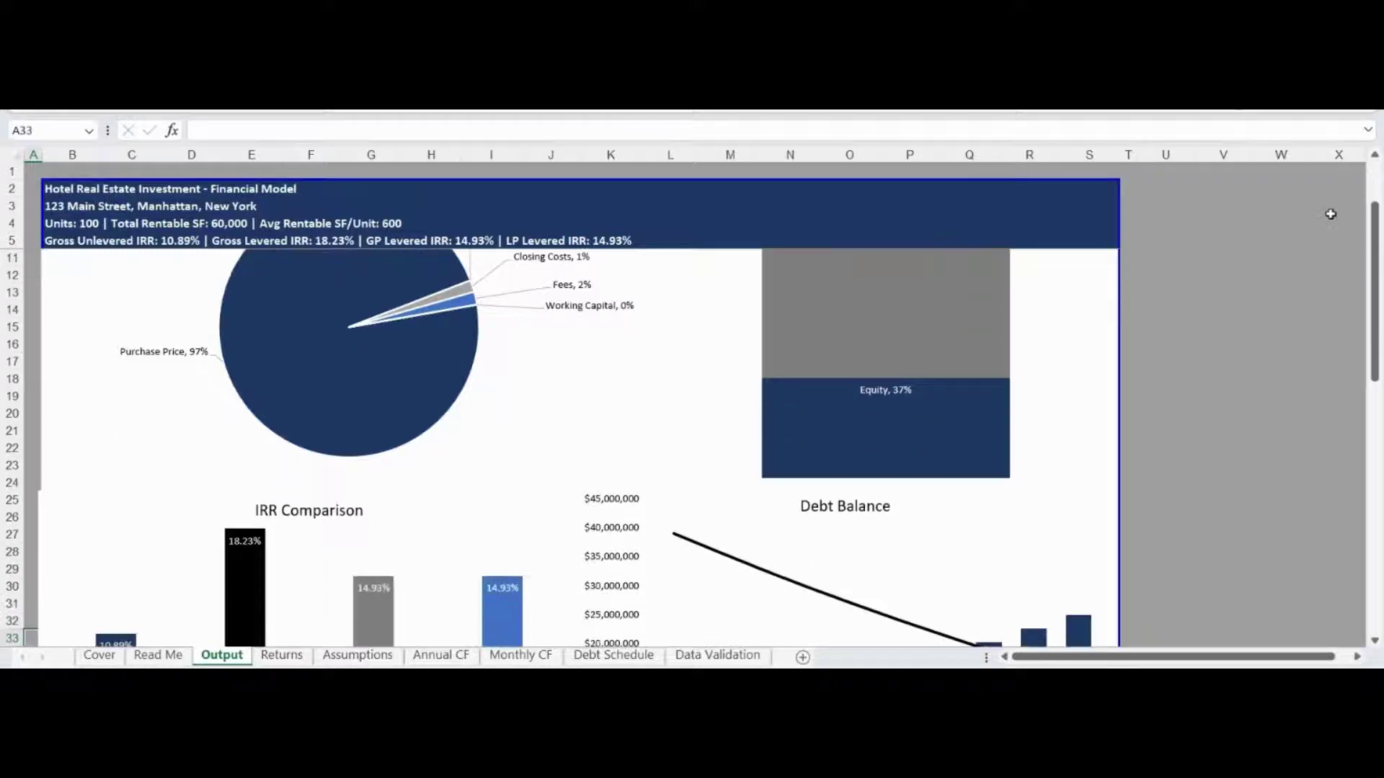
key("Down")
key("Down")
key("Down")
key("Down")
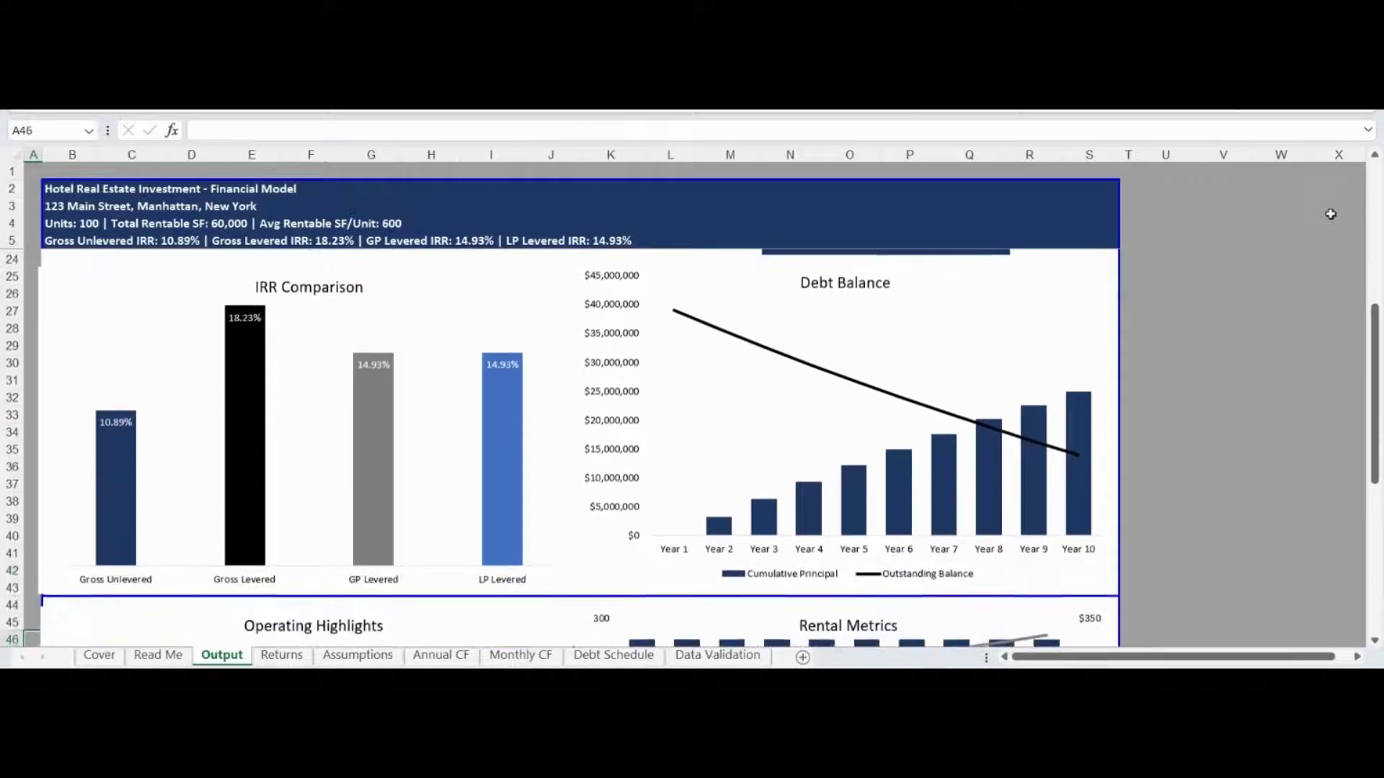
Scroll down to the Operating Highlights and Rental Metrics charts at the bottom
key("Up")
key("Up")
key("Up")
key("Up")
key("Up")
key("Up")
key("Up")
key("Up")
key("Up")
key("Up")
key("Up")
key("Up")
key("Up")
key("Up")
key("Up")
key("Up")
key("Up")
key("Up")
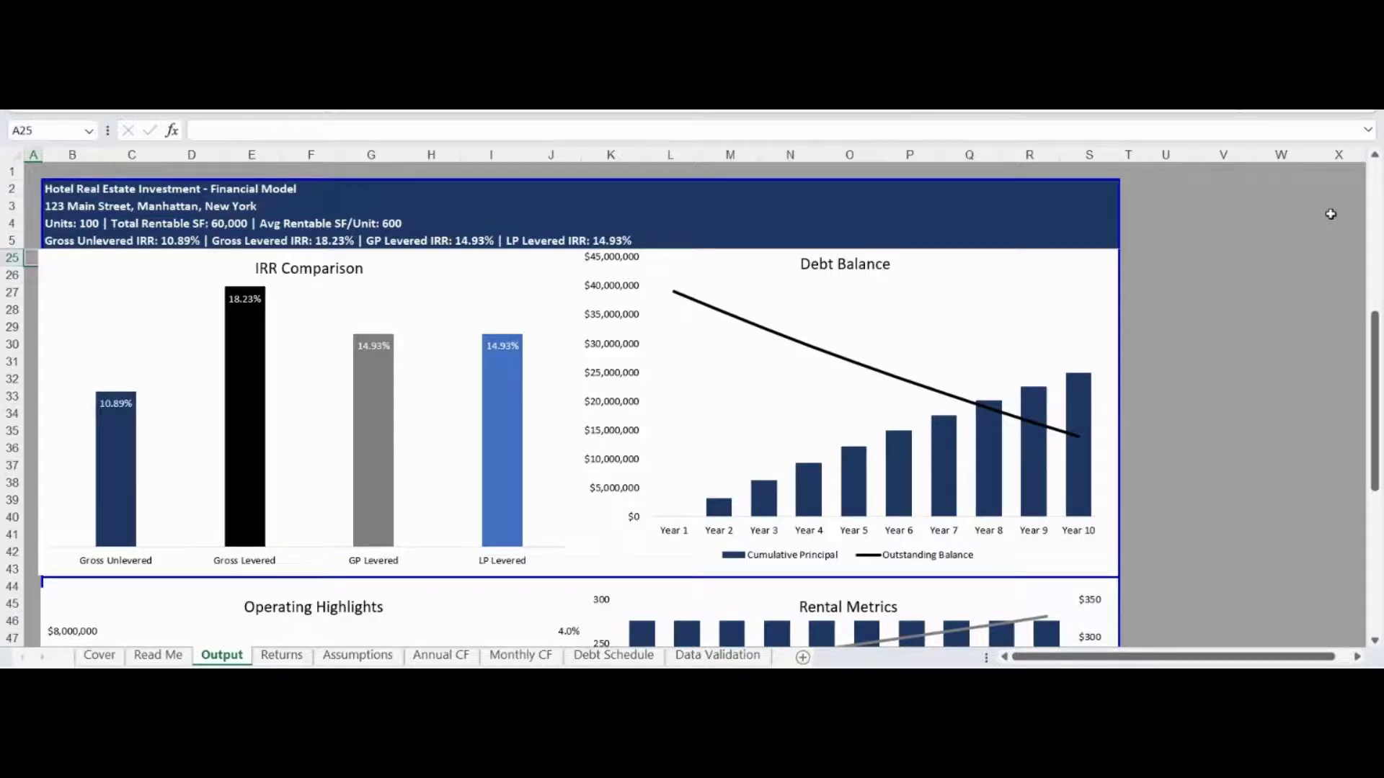
key("Down")
key("Down")
key("Down")
key("Down")
key("Down")
key("Down")
key("Down")
key("Down")
key("Down")
key("Down")
key("Down")
key("Down")
key("Down")
key("Down")
key("Down")
key("Down")
key("Down")
key("Down")
key("Down")
key("Down")
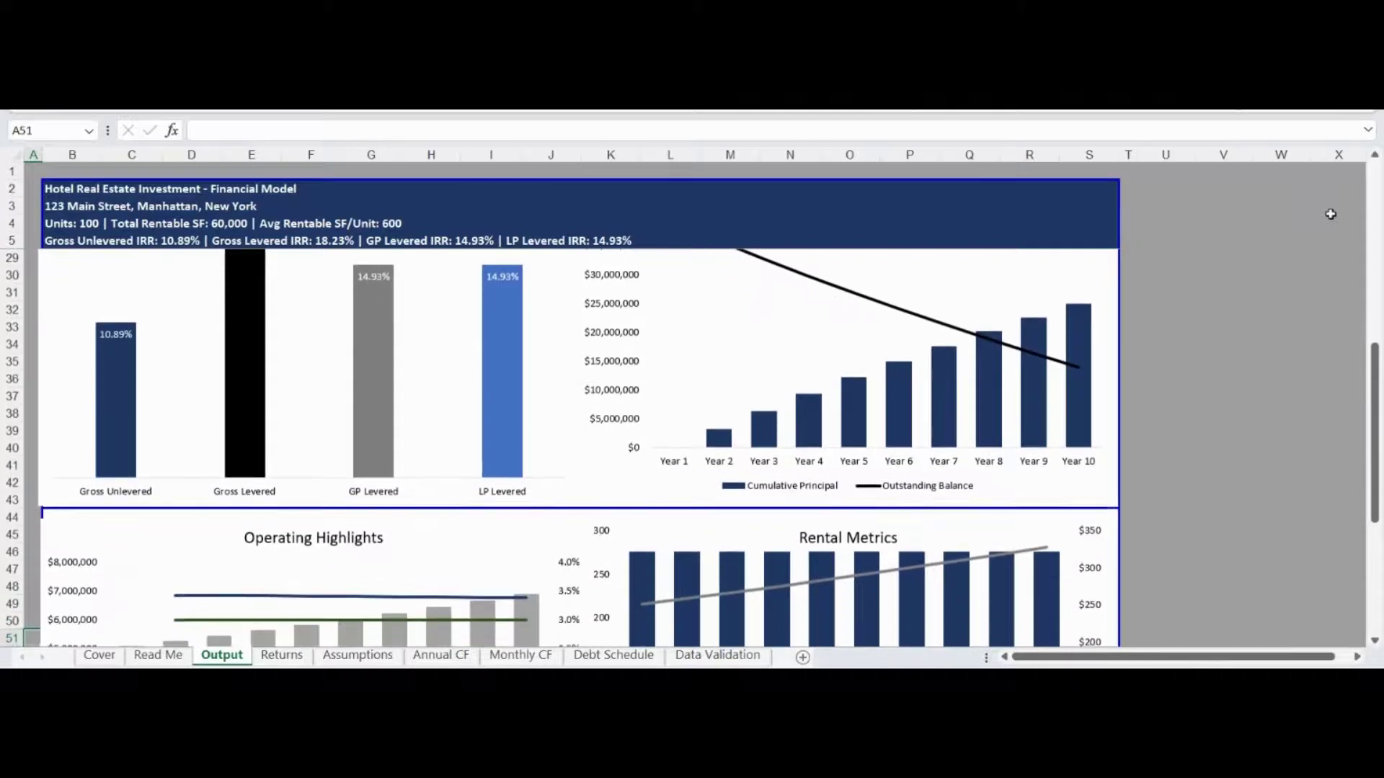
key("Down")
key("Down")
key("Down")
key("Down")
key("Down")
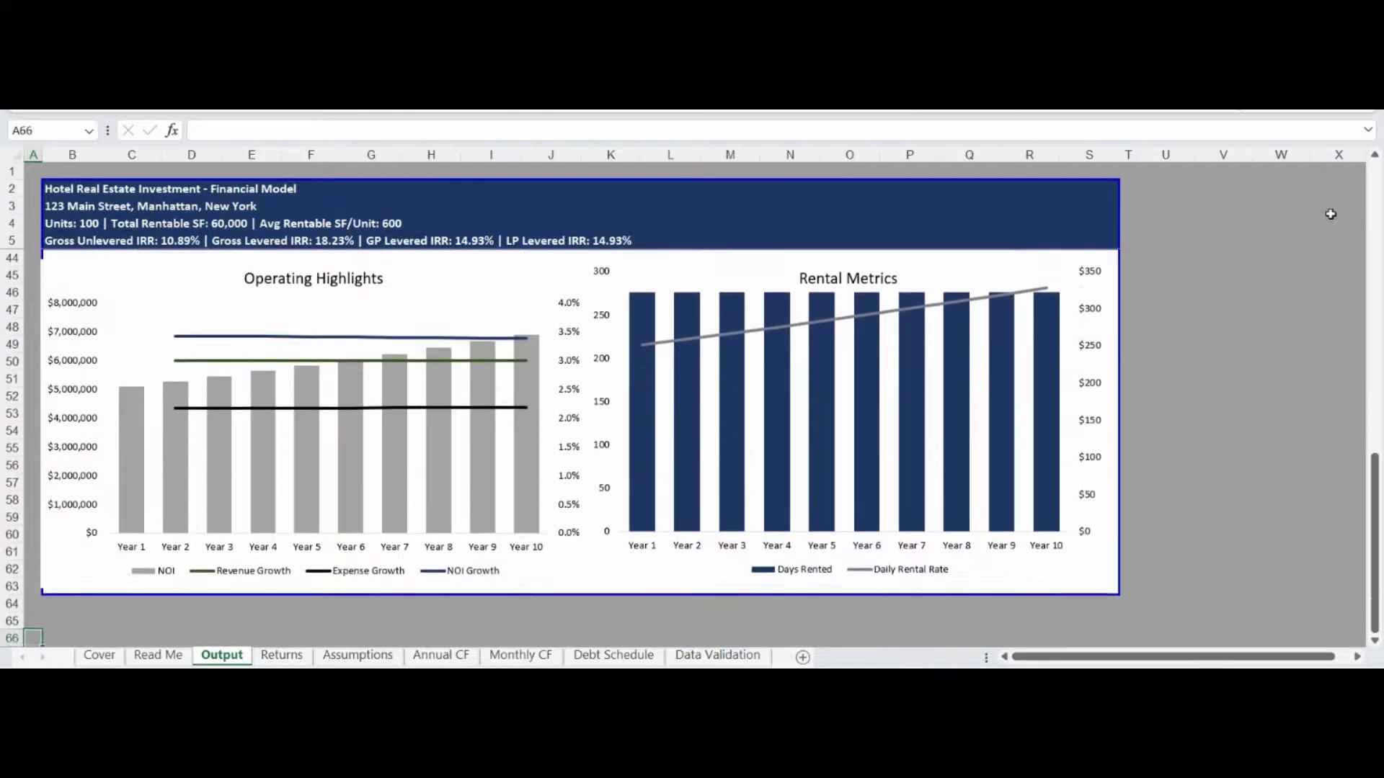
key("Up")
key("Up")
key("Up")
key("Up")
key("Up")
key("Up")
key("Up")
key("Up")
key("Up")
key("Up")
key("Up")
key("Up")
key("Up")
key("Up")
key("Up")
key("Up")
key("Up")
key("Up")
key("Up")
key("Up")
key("Up")
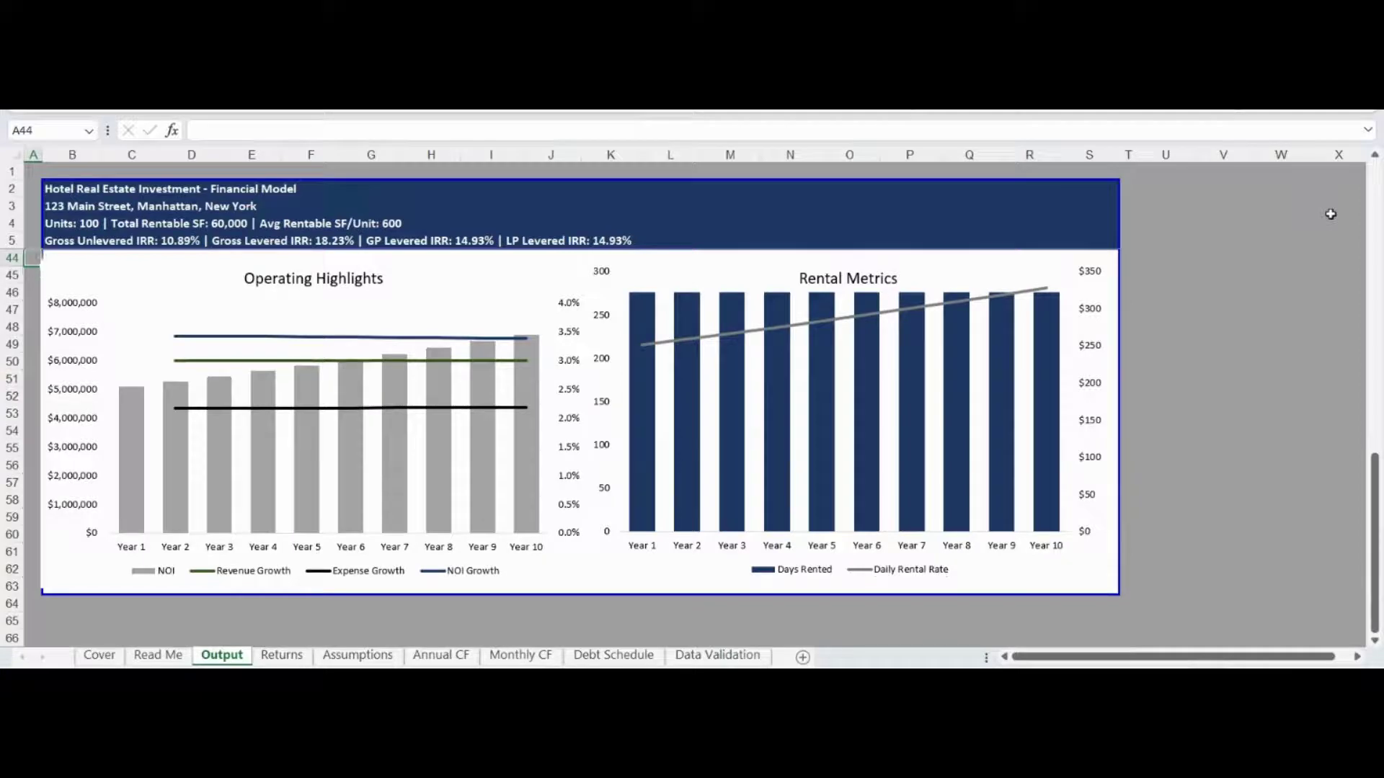